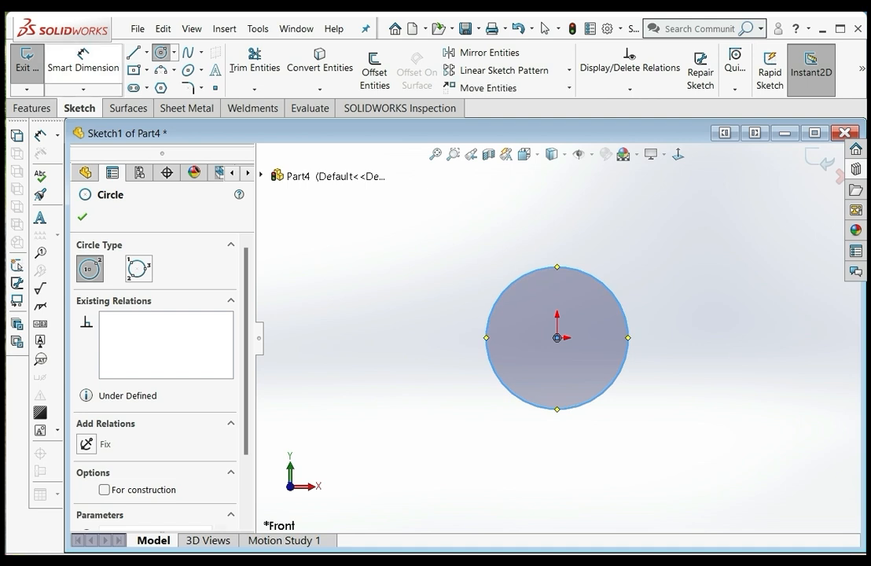
Dimension the circle centred on the origin to a diameter of 120 mm and exit the sketch
{"action": "left_click", "coordinate": [83, 59]}
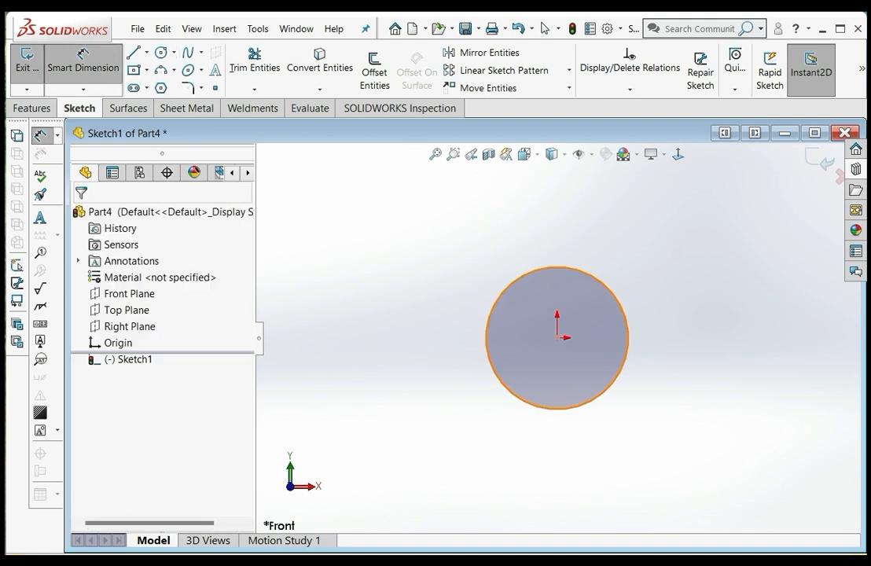
{"action": "left_click", "coordinate": [487, 323]}
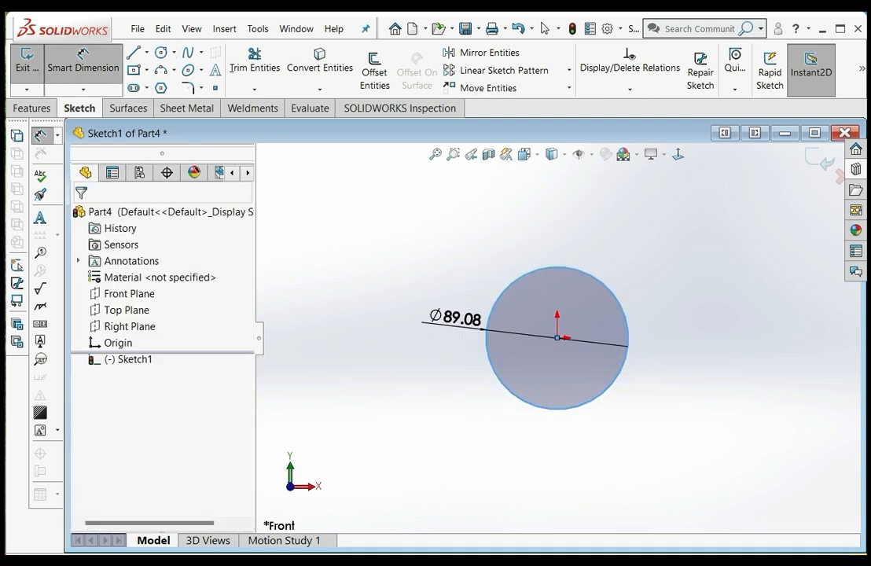
{"action": "left_click", "coordinate": [444, 314]}
{"action": "type", "text": "120"}
{"action": "key", "text": "Return"}
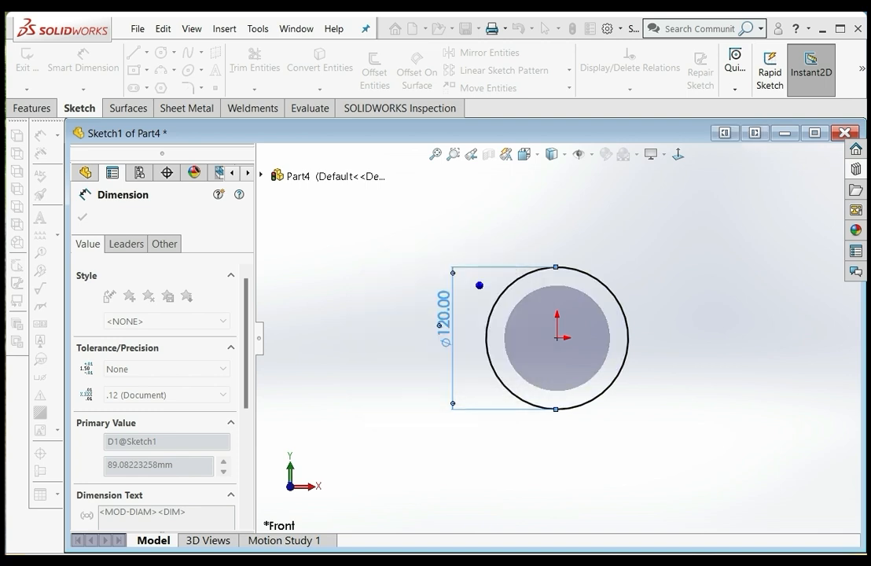
{"action": "key", "text": "Escape"}
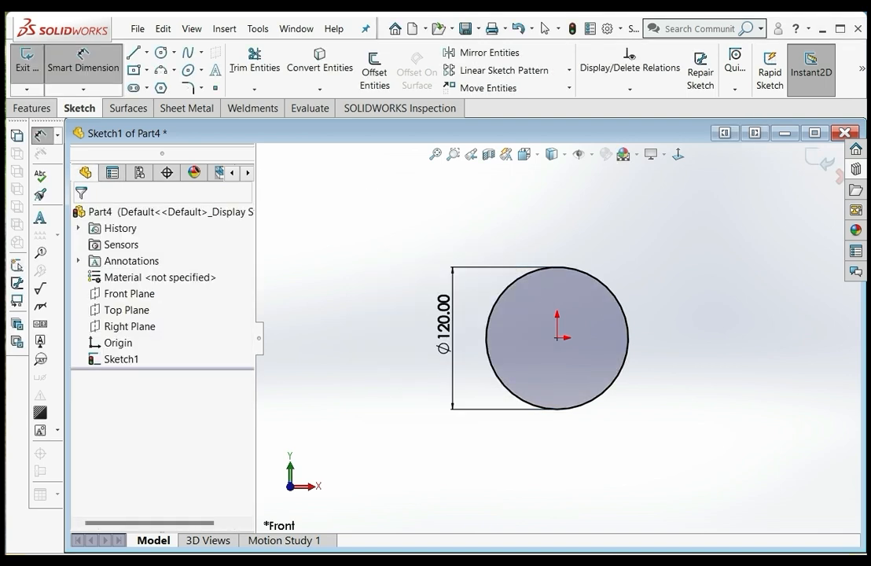
{"action": "key", "text": "ctrl+b"}
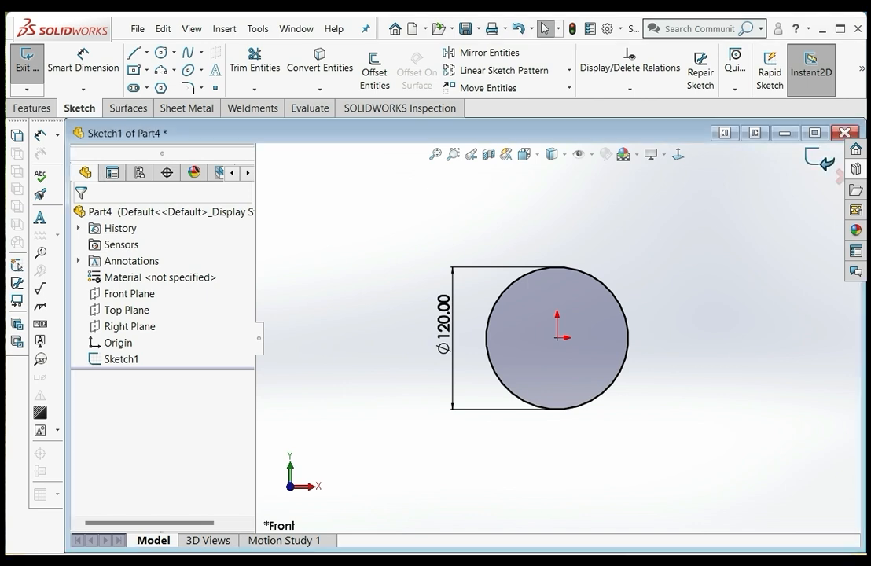
{"action": "key", "text": "ctrl+b"}
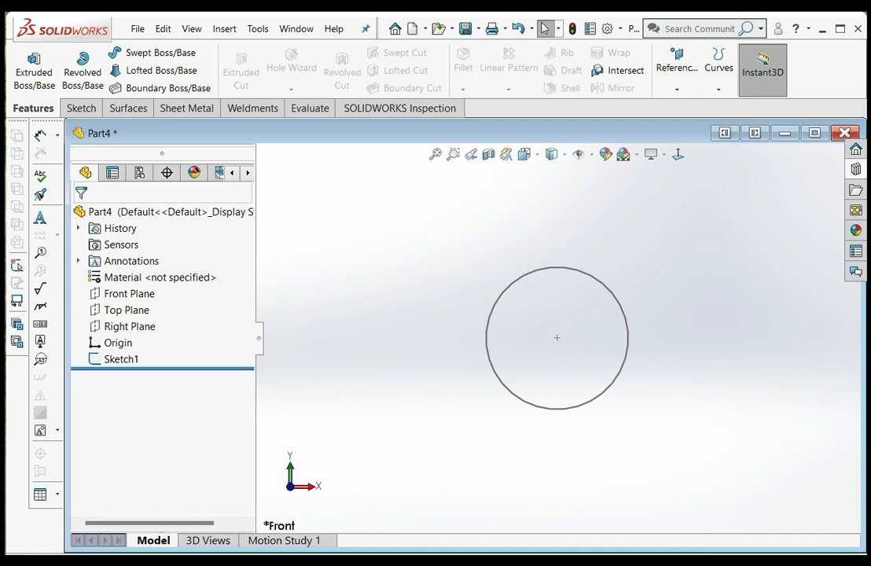
Start a helix on the sketched circle, defined by Pitch and Revolution, with both parameter callouts moved clear of the circle
{"action": "left_click", "coordinate": [719, 59]}
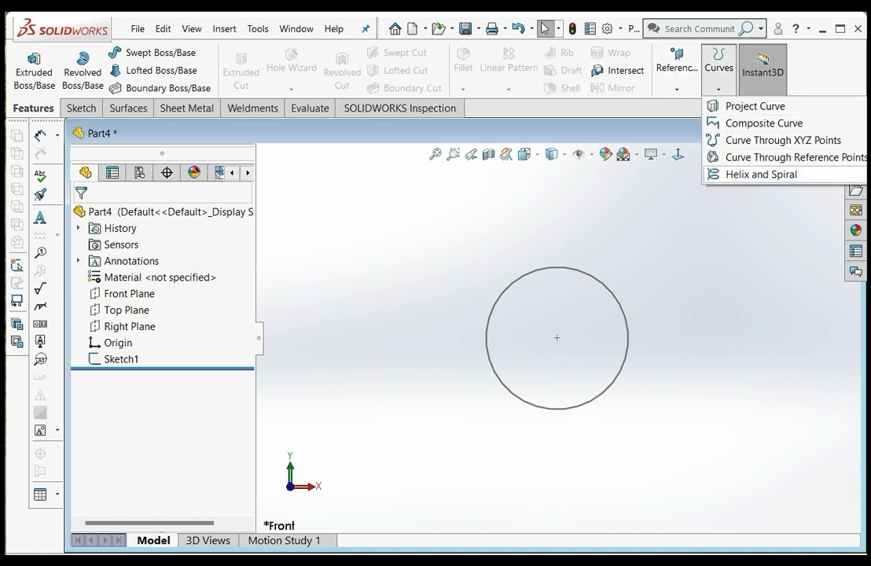
{"action": "left_click", "coordinate": [761, 174]}
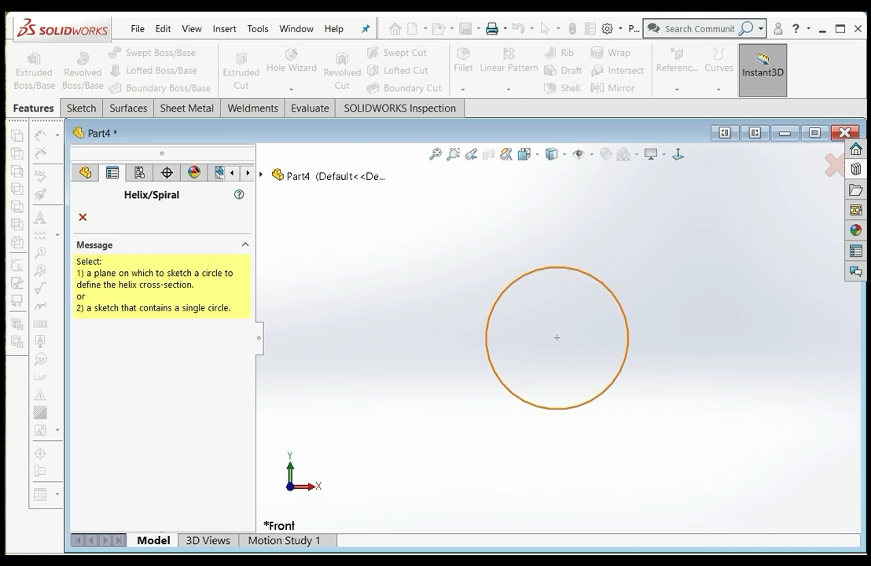
{"action": "left_click", "coordinate": [607, 288]}
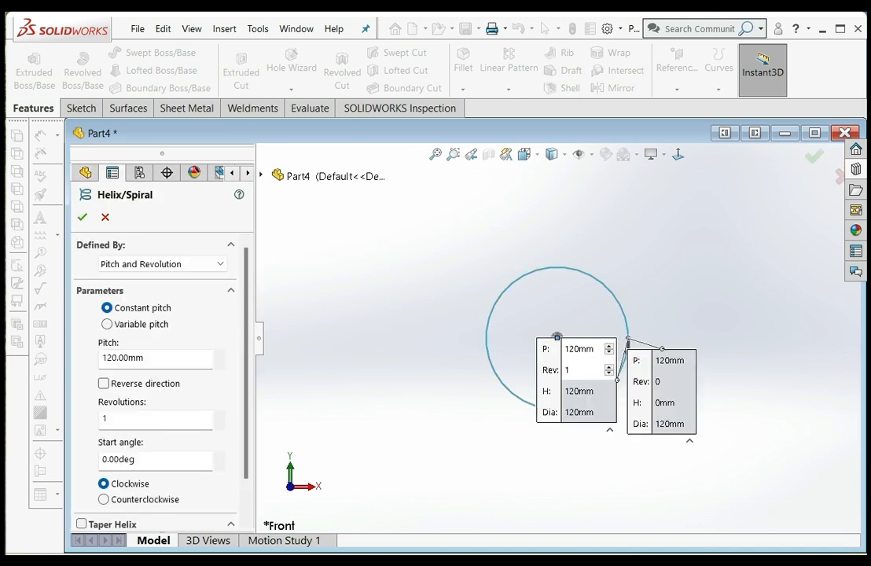
{"action": "left_click_drag", "start_coordinate": [548, 380], "coordinate": [410, 252]}
{"action": "left_click_drag", "start_coordinate": [662, 370], "coordinate": [736, 354]}
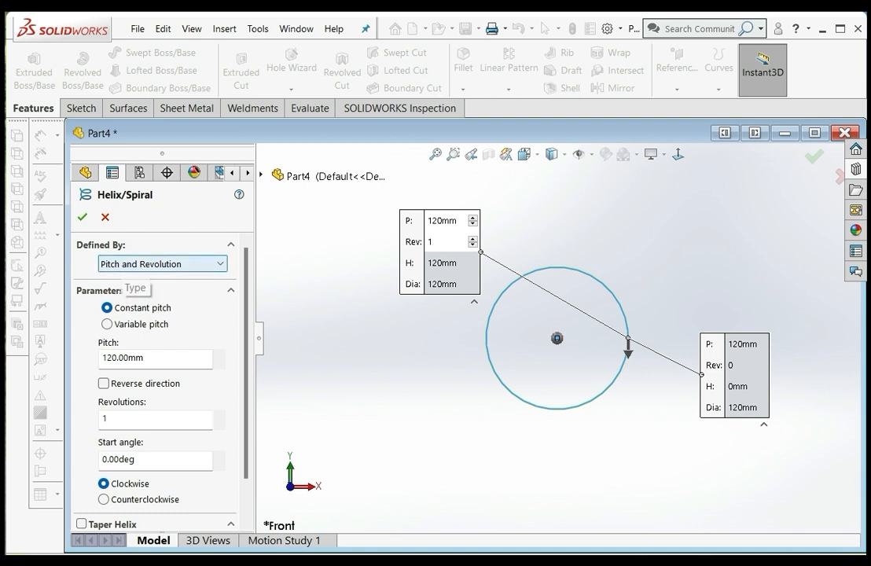
{"action": "left_click", "coordinate": [162, 264]}
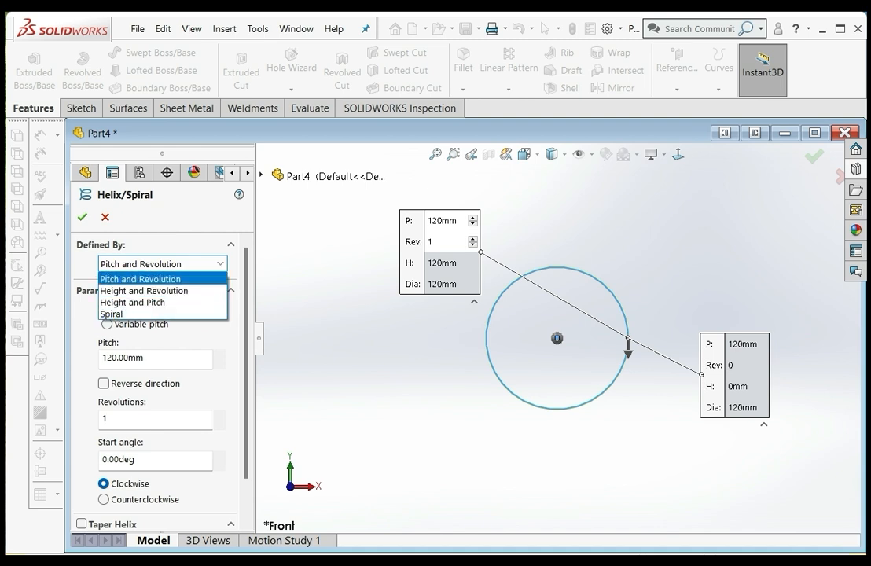
{"action": "left_click", "coordinate": [140, 279]}
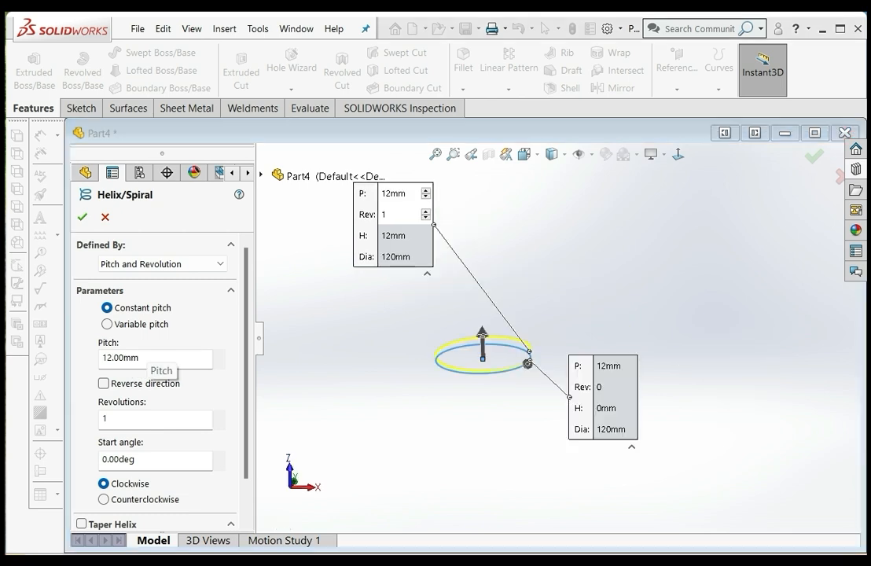
Give the constant-pitch helix a pitch of 12 mm and 10 revolutions
{"action": "double_click", "coordinate": [147, 358]}
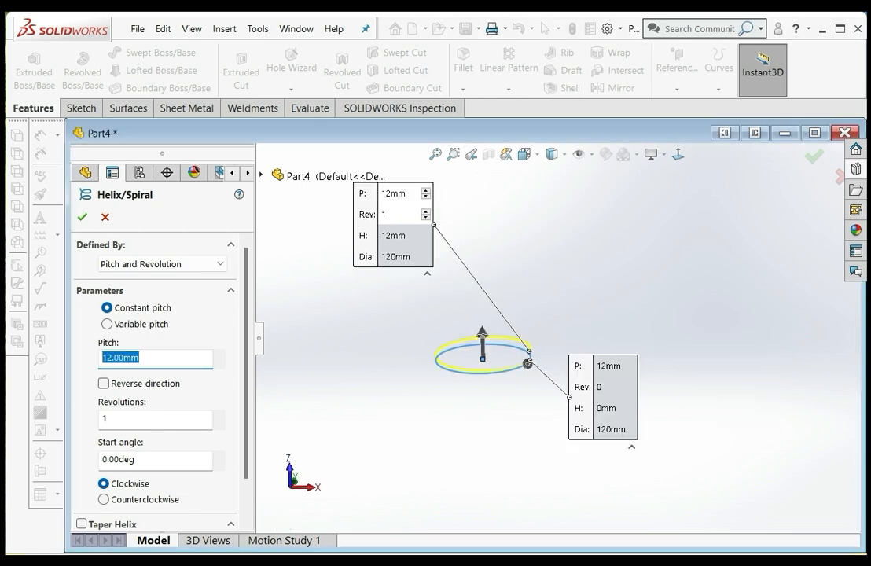
{"action": "double_click", "coordinate": [118, 419]}
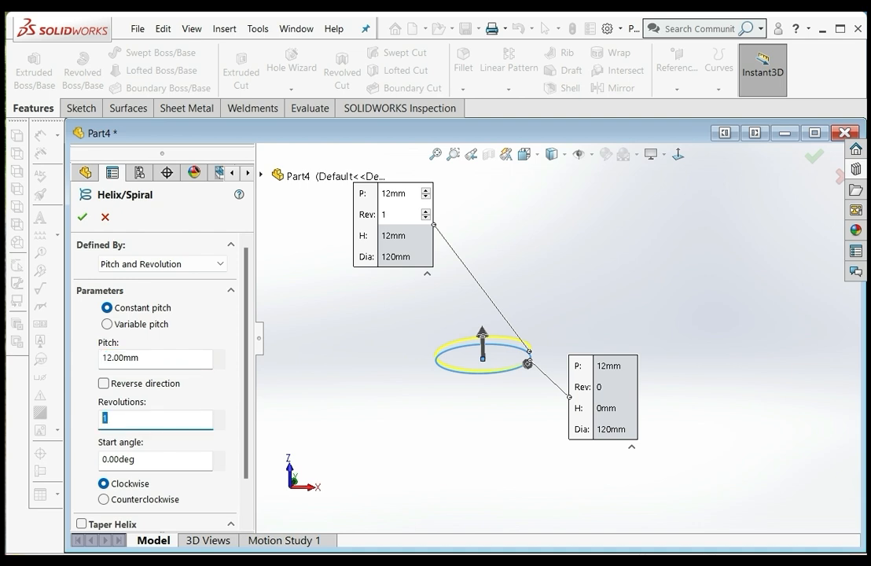
{"action": "type", "text": "10"}
{"action": "key", "text": "Return"}
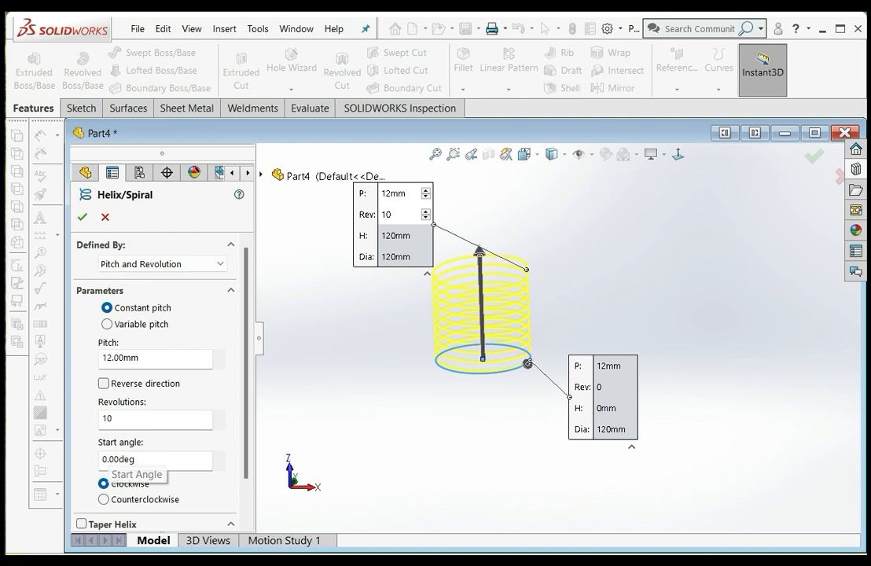
{"action": "left_click", "coordinate": [114, 419]}
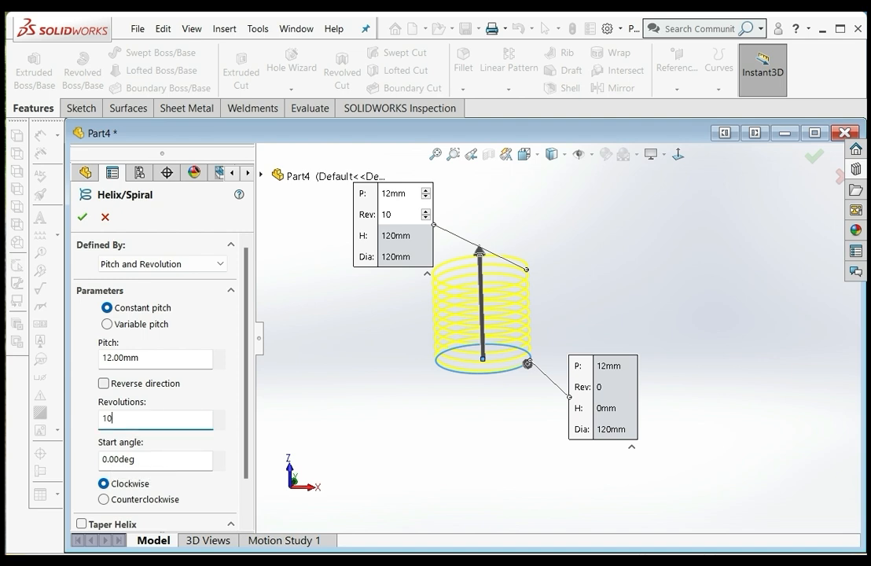
{"action": "key", "text": "Return"}
Move the callout at the helix's upper end out beside the coils so it no longer covers the preview
{"action": "scroll", "coordinate": [526, 307], "scroll_direction": "down", "scroll_amount": 6}
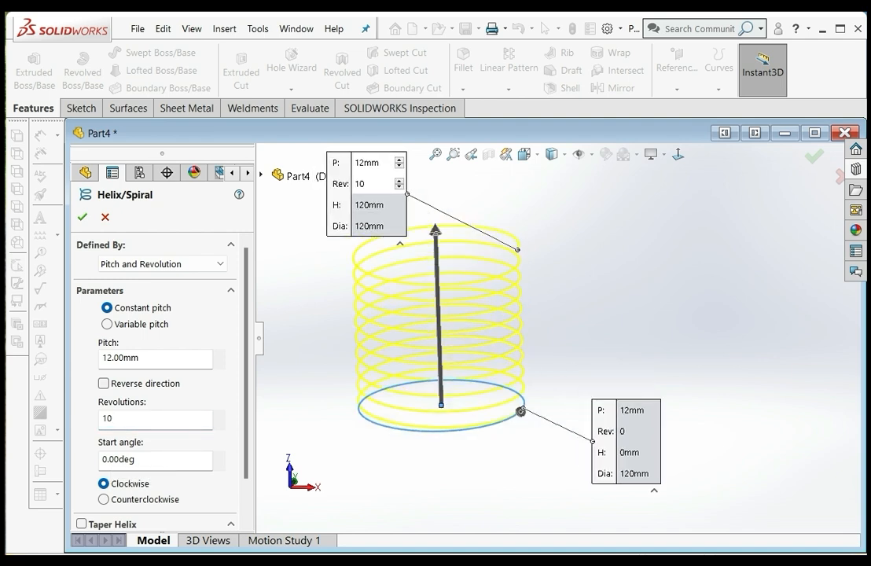
{"action": "scroll", "coordinate": [524, 307], "scroll_direction": "up", "scroll_amount": 1}
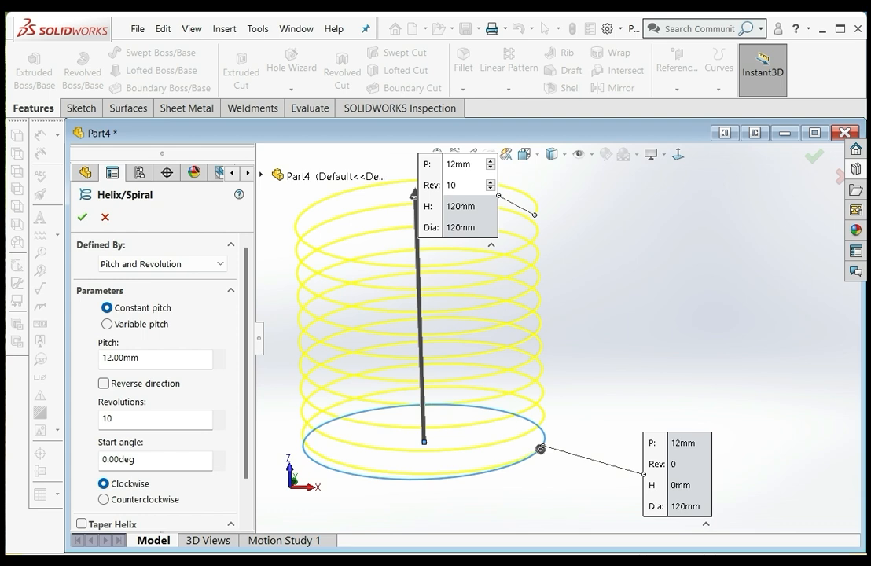
{"action": "scroll", "coordinate": [531, 413], "scroll_direction": "down", "scroll_amount": 4}
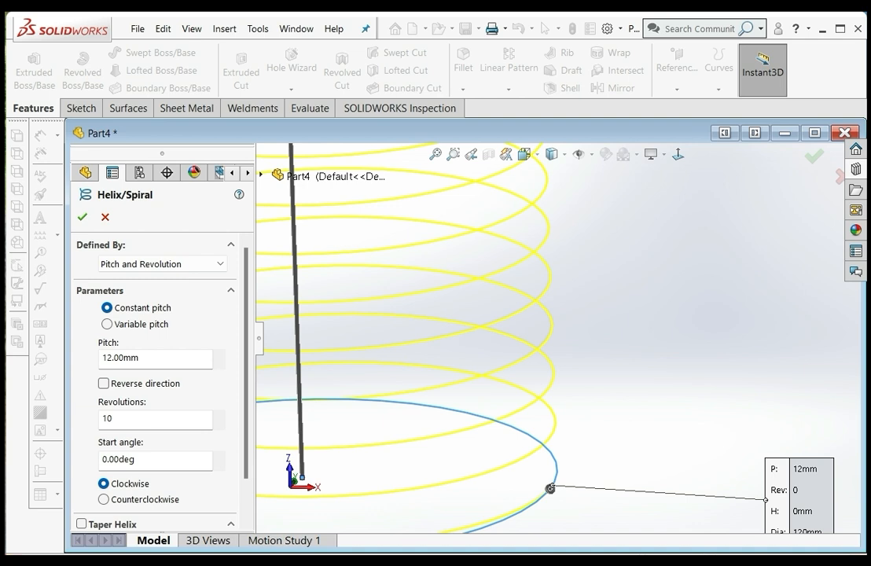
{"action": "scroll", "coordinate": [559, 343], "scroll_direction": "up", "scroll_amount": 5}
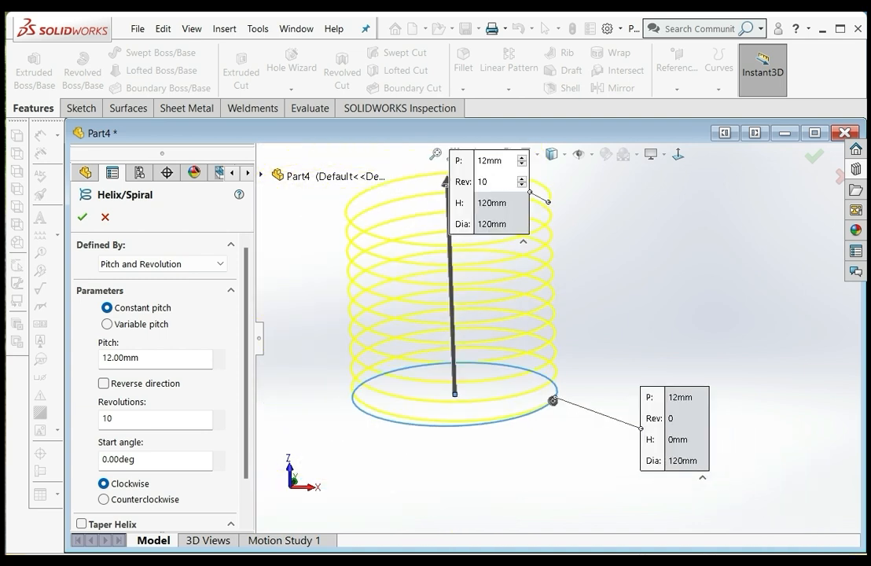
{"action": "left_click_drag", "start_coordinate": [461, 182], "coordinate": [615, 239]}
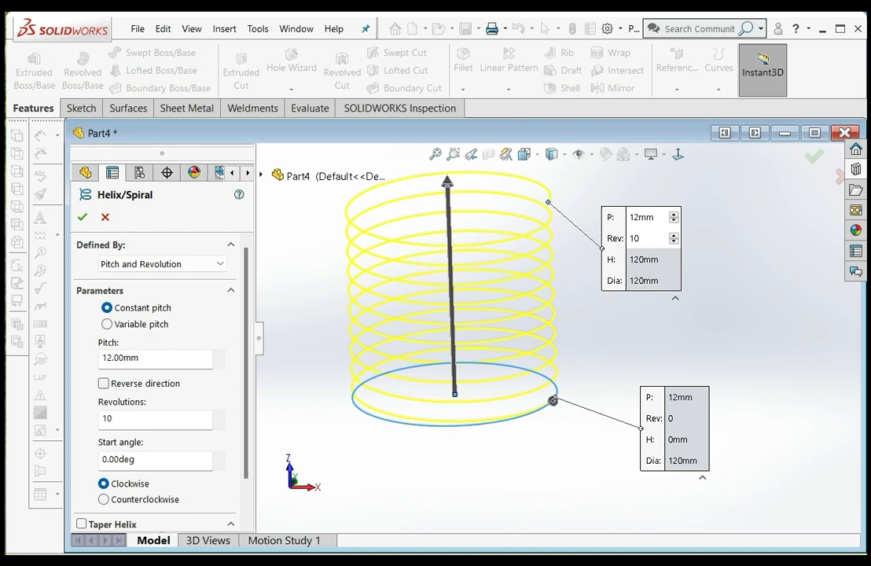
Try a start angle of 90 degrees for the helix
{"action": "scroll", "coordinate": [157, 378], "scroll_direction": "down", "scroll_amount": 2}
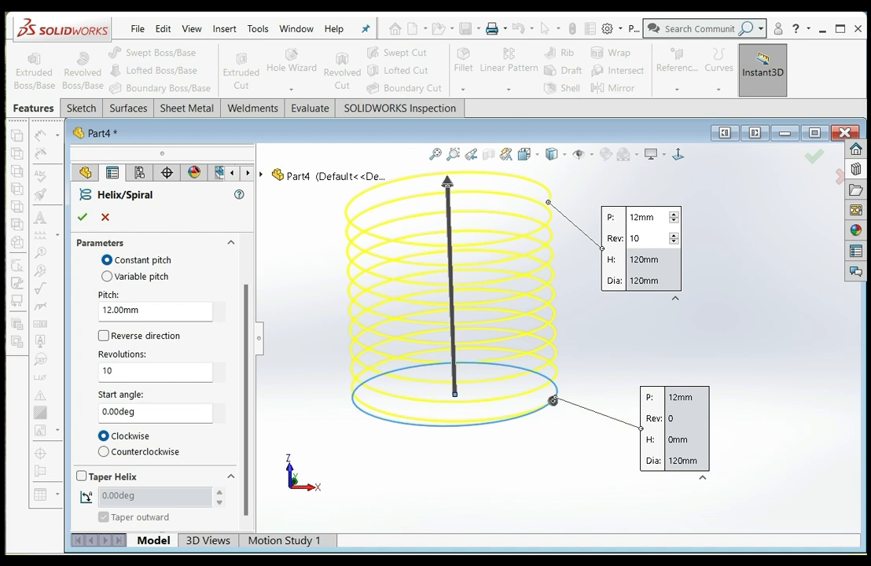
{"action": "left_click", "coordinate": [126, 412]}
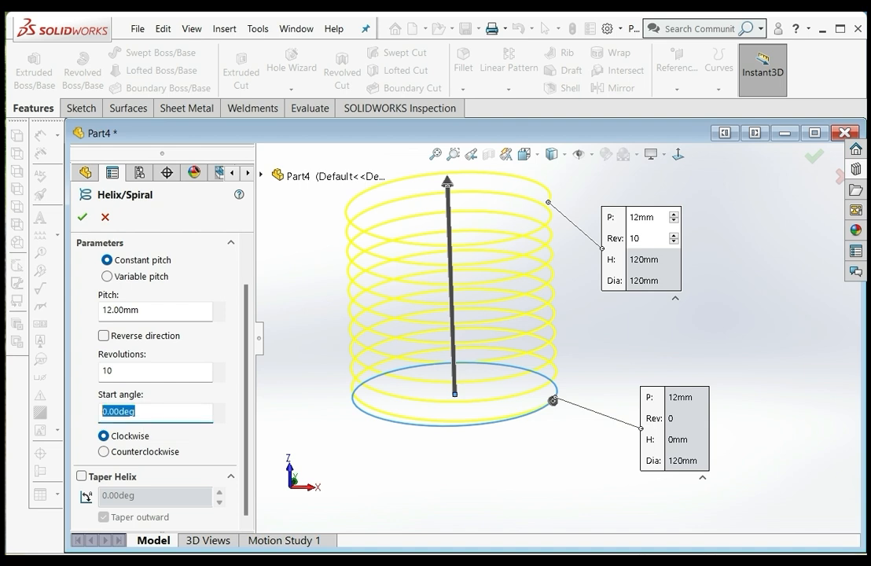
{"action": "middle_click_drag", "start_coordinate": [354, 315], "coordinate": [352, 339]}
{"action": "middle_click_drag", "start_coordinate": [553, 405], "coordinate": [555, 400]}
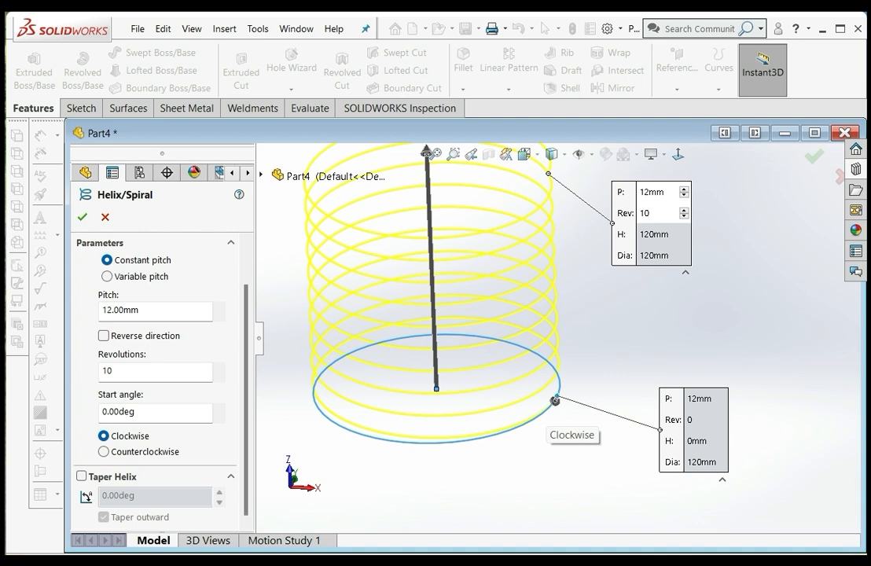
{"action": "double_click", "coordinate": [136, 411]}
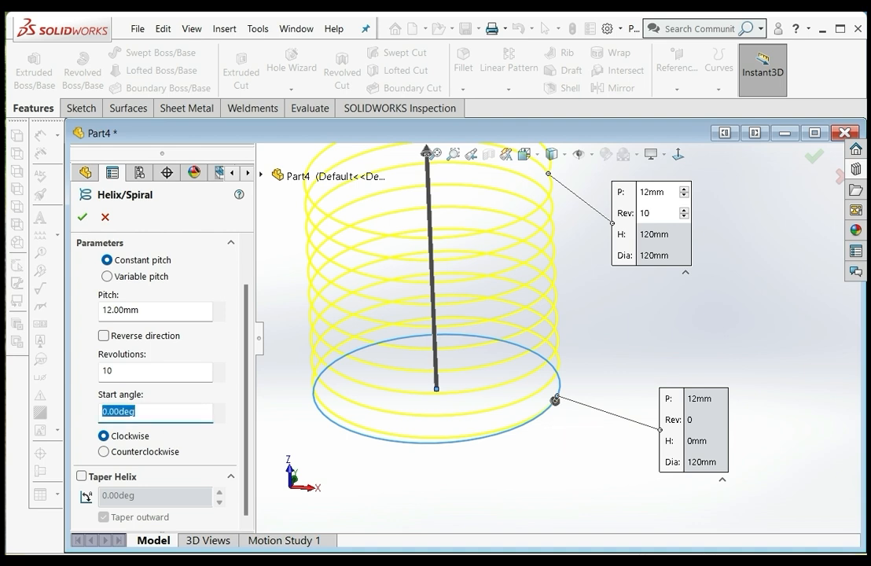
{"action": "type", "text": "90"}
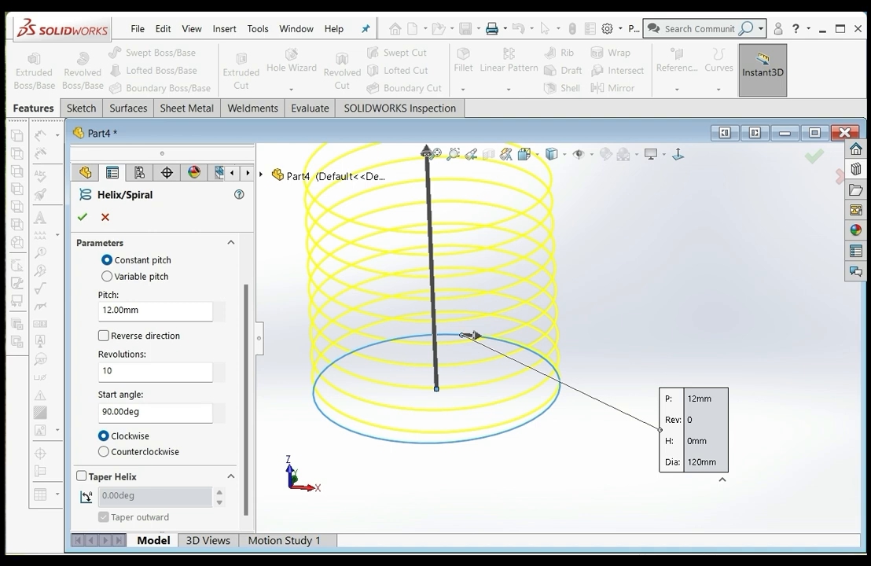
{"action": "key", "text": "Tab"}
Set the helix's start angle to 180 degrees
{"action": "type", "text": "180"}
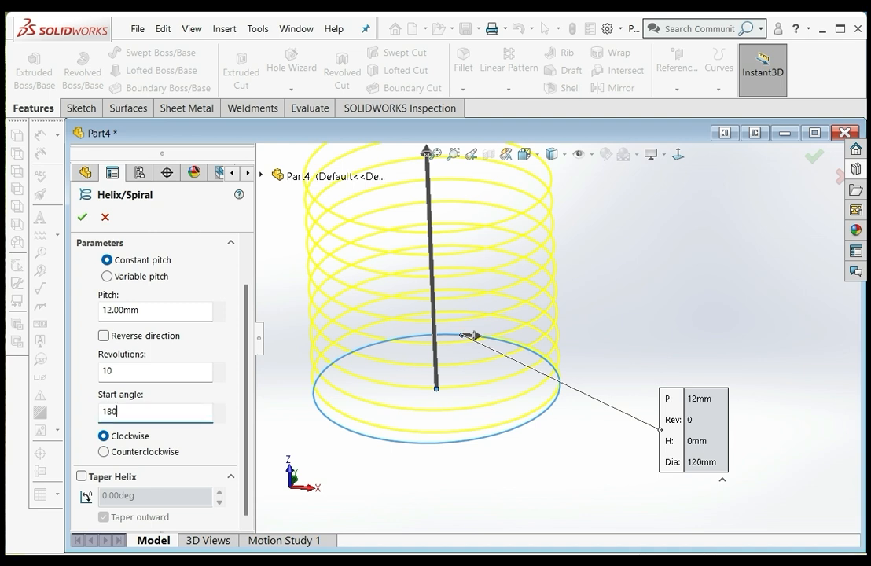
{"action": "key", "text": "Tab"}
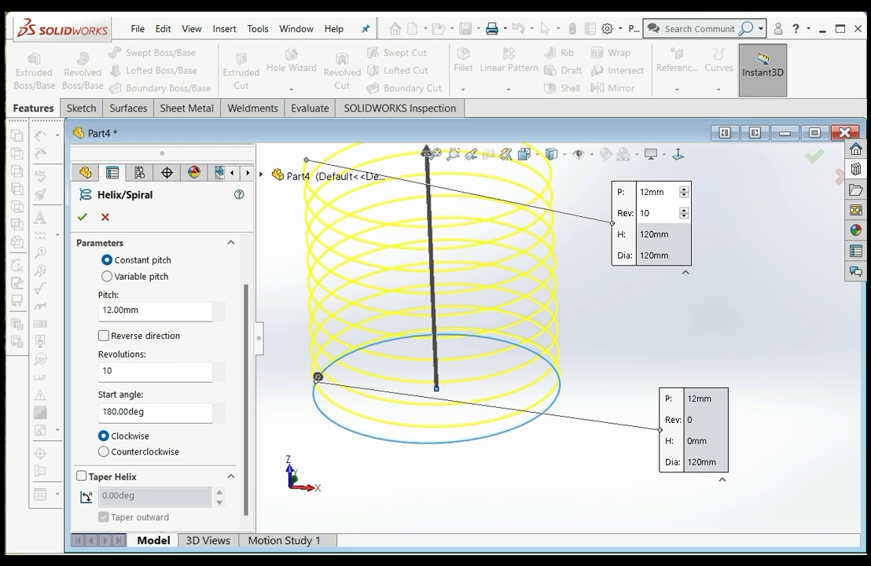
Try the counterclockwise direction for the helix and switch it back to clockwise
{"action": "scroll", "coordinate": [303, 389], "scroll_direction": "down", "scroll_amount": 7}
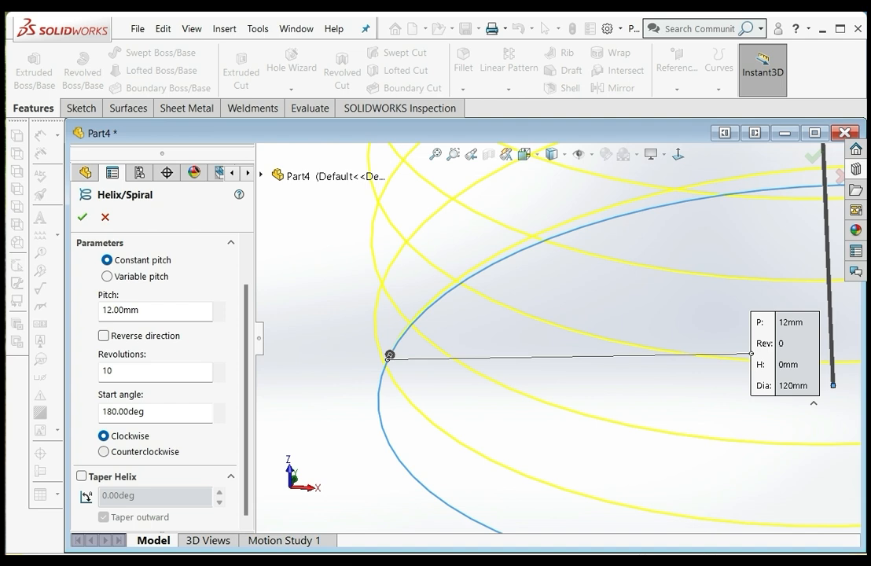
{"action": "left_click", "coordinate": [389, 356]}
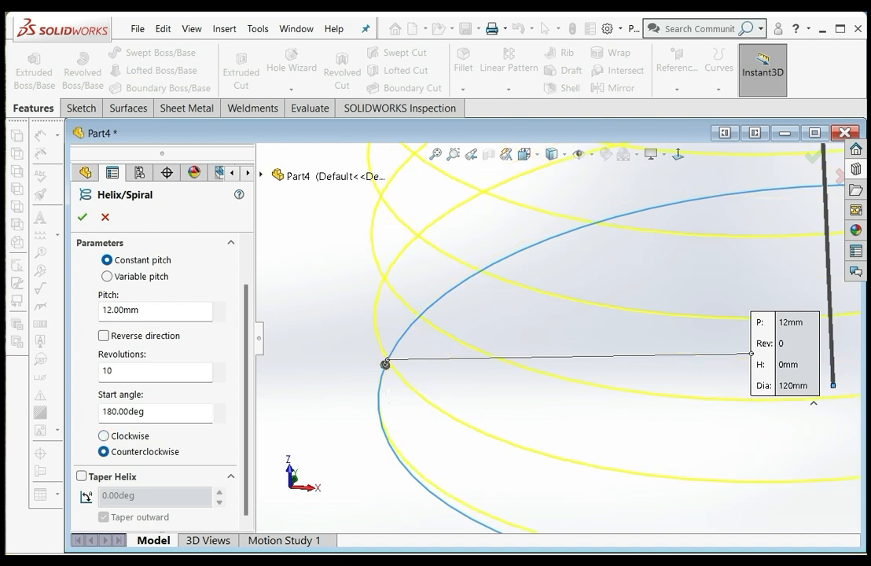
{"action": "left_click", "coordinate": [385, 363]}
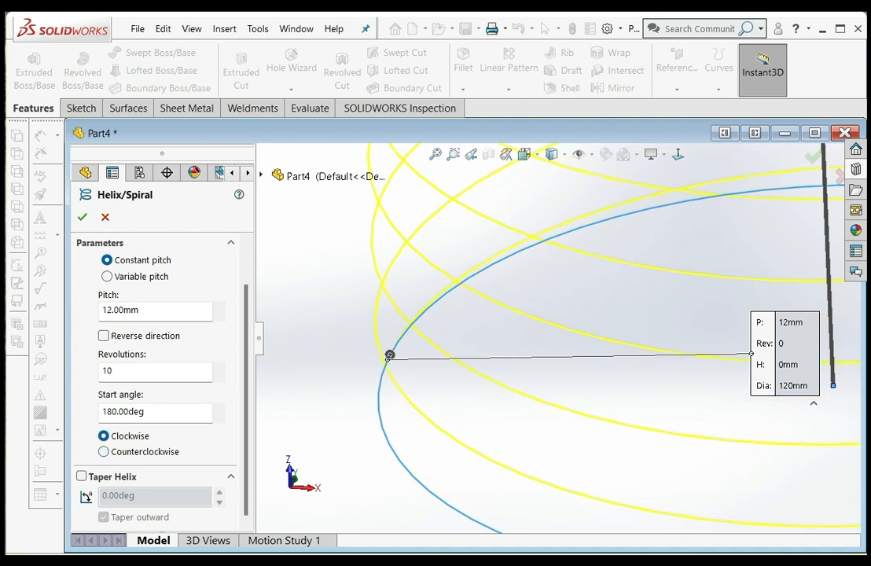
Examine the whole helix preview from an angled view, including its start point and axis direction
{"action": "scroll", "coordinate": [557, 338], "scroll_direction": "up", "scroll_amount": 3}
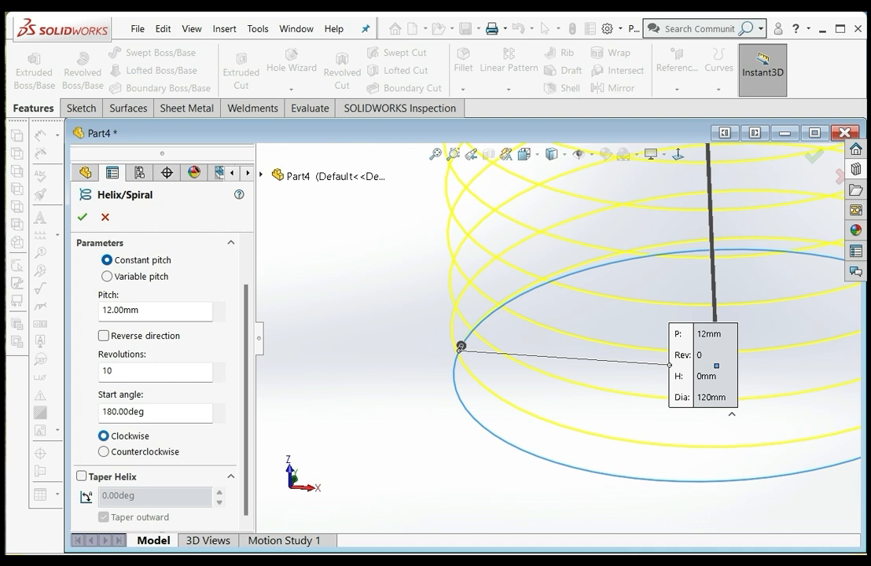
{"action": "scroll", "coordinate": [558, 338], "scroll_direction": "up", "scroll_amount": 8}
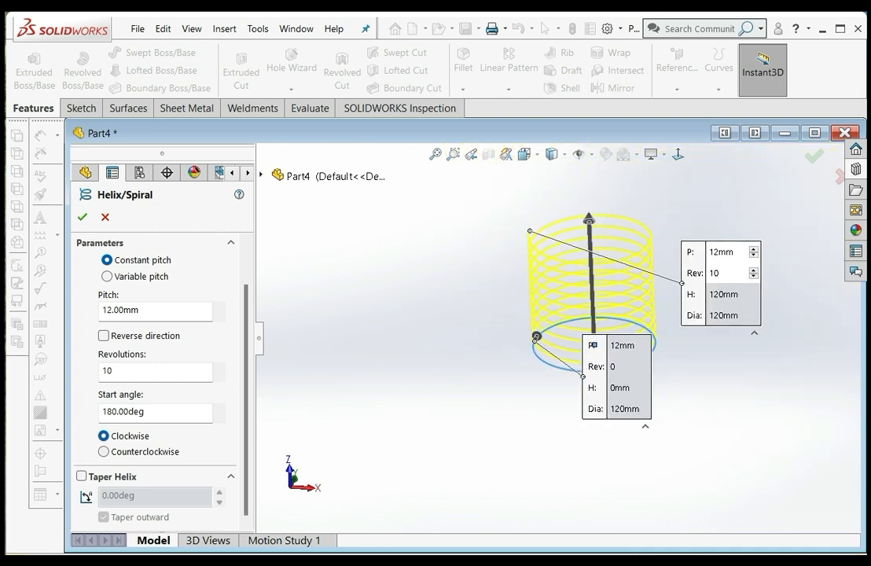
{"action": "scroll", "coordinate": [672, 280], "scroll_direction": "down", "scroll_amount": 4}
{"action": "middle_click_drag", "start_coordinate": [558, 299], "coordinate": [581, 350]}
{"action": "scroll", "coordinate": [557, 338], "scroll_direction": "up", "scroll_amount": 5}
{"action": "middle_click_drag", "start_coordinate": [558, 315], "coordinate": [612, 333]}
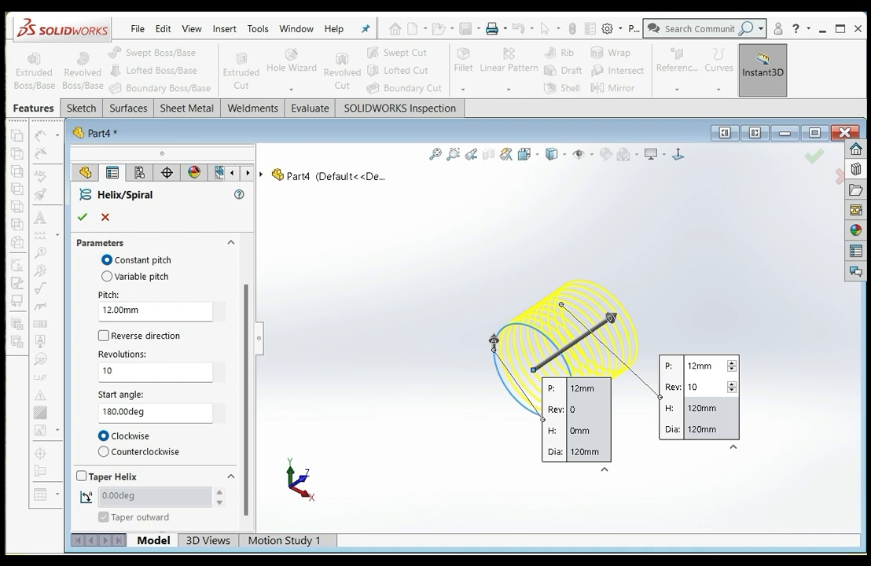
{"action": "scroll", "coordinate": [533, 330], "scroll_direction": "down", "scroll_amount": 1}
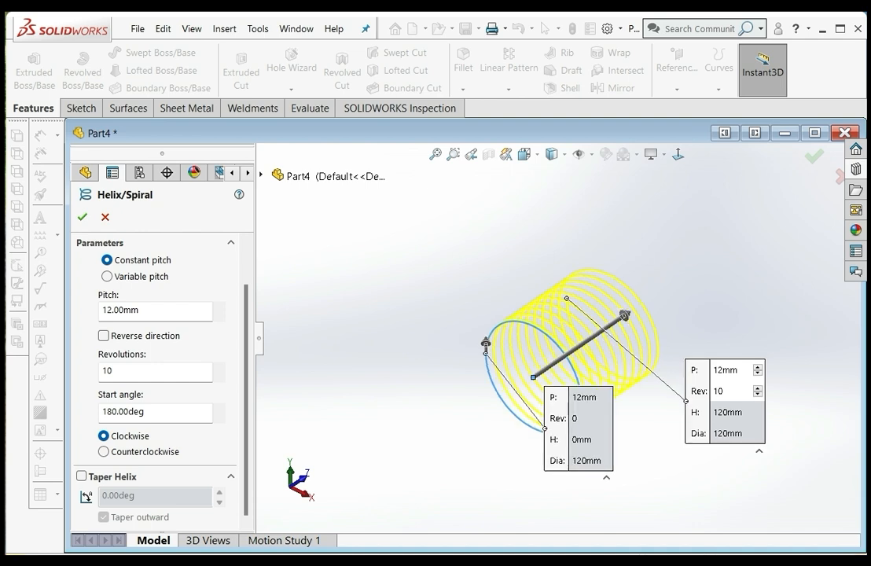
Turn on Taper Helix and set the taper angle to 5 degrees with an outward taper
{"action": "scroll", "coordinate": [561, 319], "scroll_direction": "up", "scroll_amount": 2}
{"action": "mouse_move", "coordinate": [561, 318]}
{"action": "middle_mouse_down"}
{"action": "mouse_move", "coordinate": [497, 317]}
{"action": "mouse_move", "coordinate": [555, 307]}
{"action": "middle_mouse_up"}
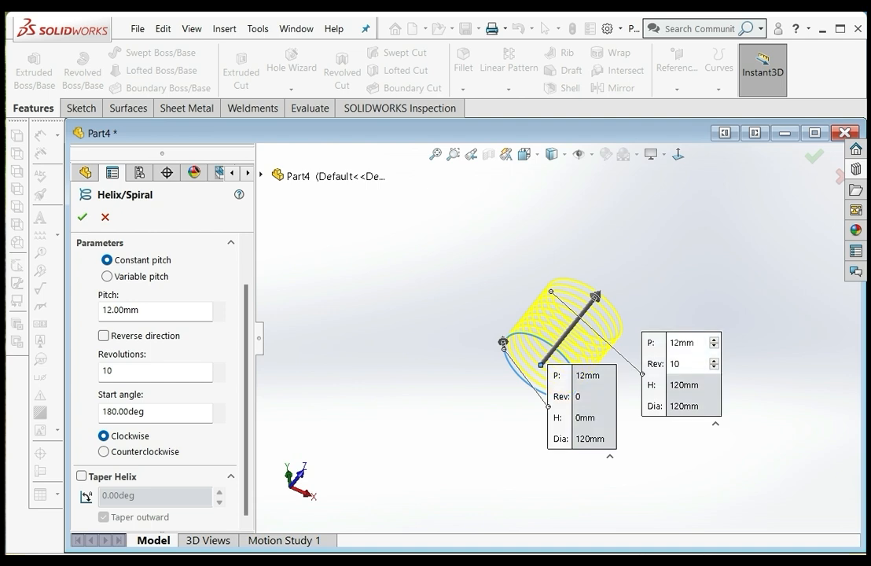
{"action": "scroll", "coordinate": [555, 328], "scroll_direction": "up", "scroll_amount": 1}
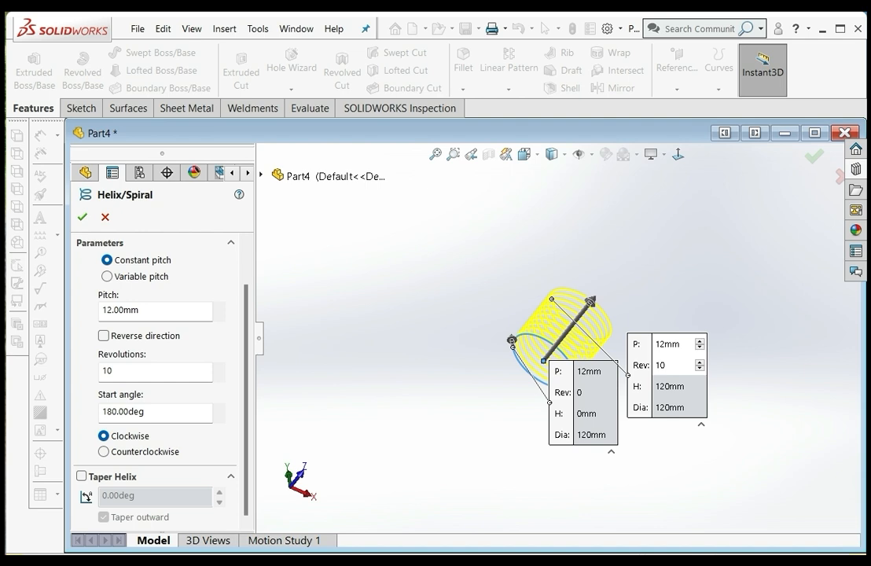
{"action": "left_click", "coordinate": [82, 477]}
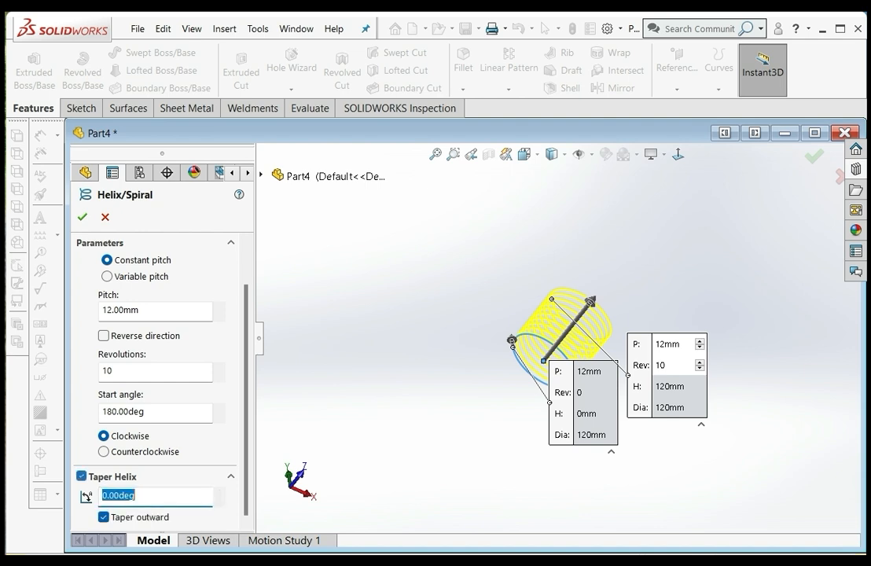
{"action": "left_click", "coordinate": [136, 496]}
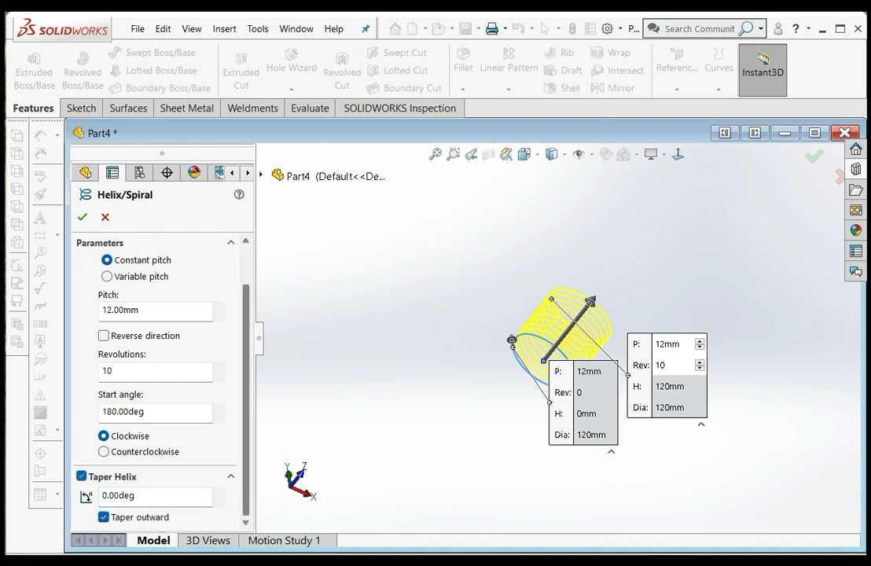
{"action": "double_click", "coordinate": [135, 495]}
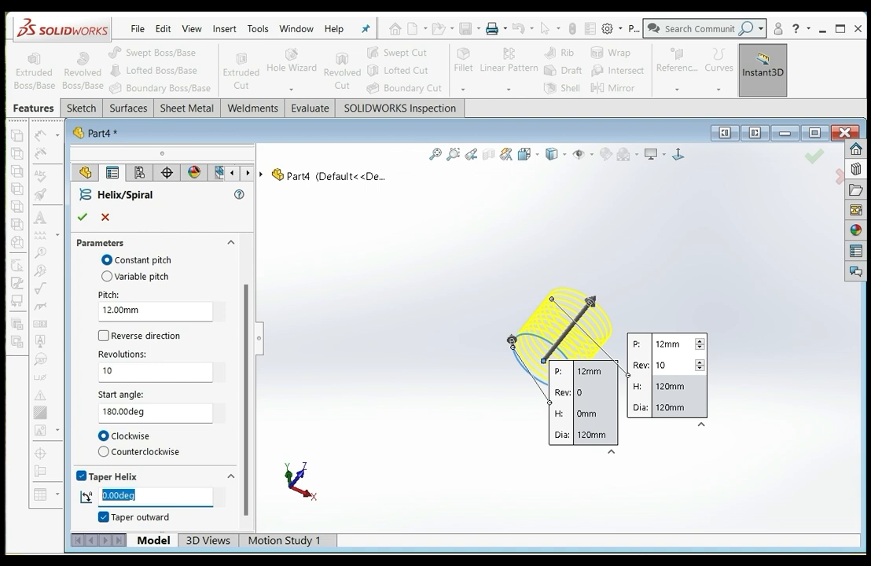
{"action": "left_click", "coordinate": [188, 496]}
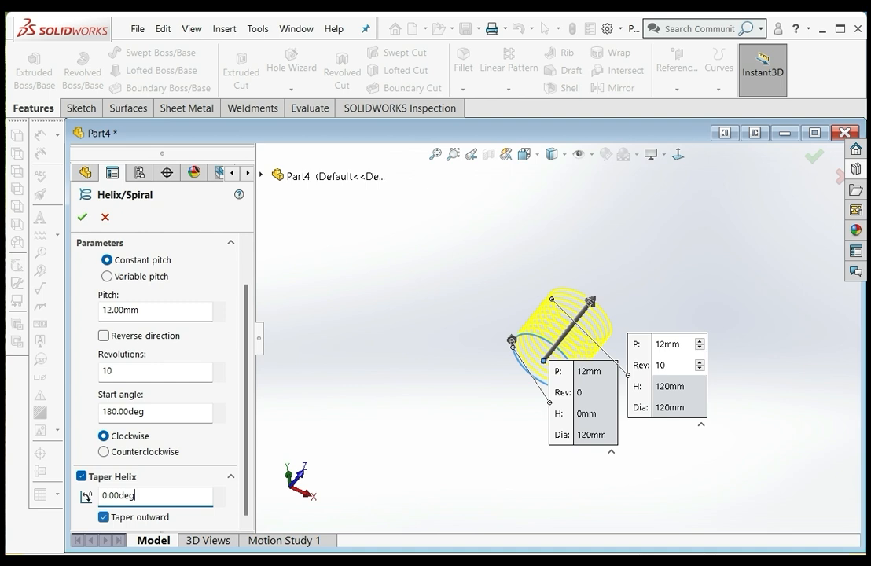
{"action": "double_click", "coordinate": [118, 496]}
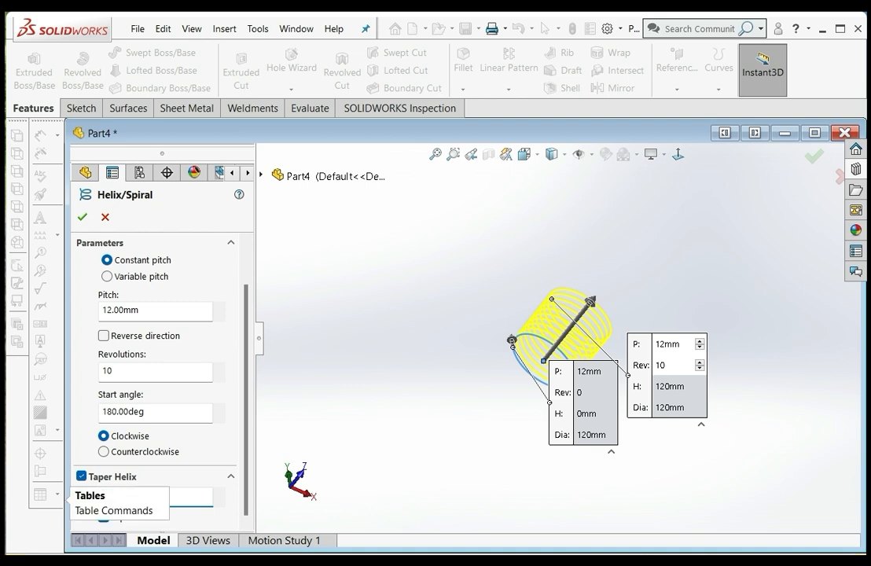
{"action": "type", "text": "5"}
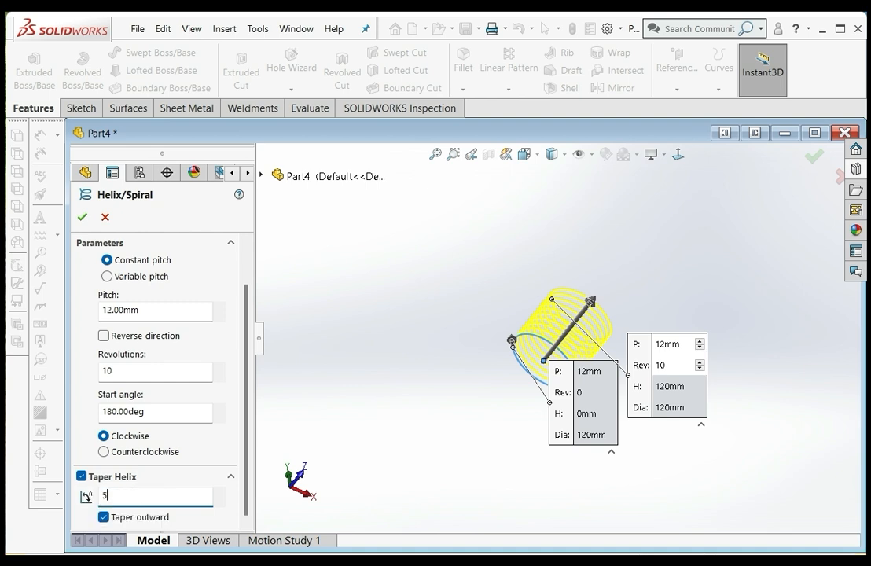
{"action": "key", "text": "Return"}
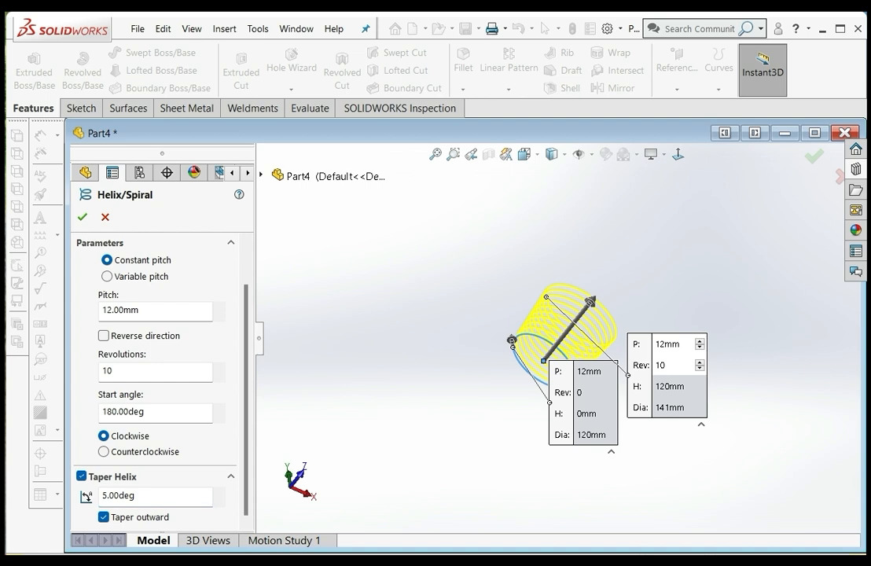
Set the helix's taper angle to 25 degrees
{"action": "scroll", "coordinate": [603, 286], "scroll_direction": "down", "scroll_amount": 4}
{"action": "middle_click_drag", "start_coordinate": [603, 286], "coordinate": [602, 344]}
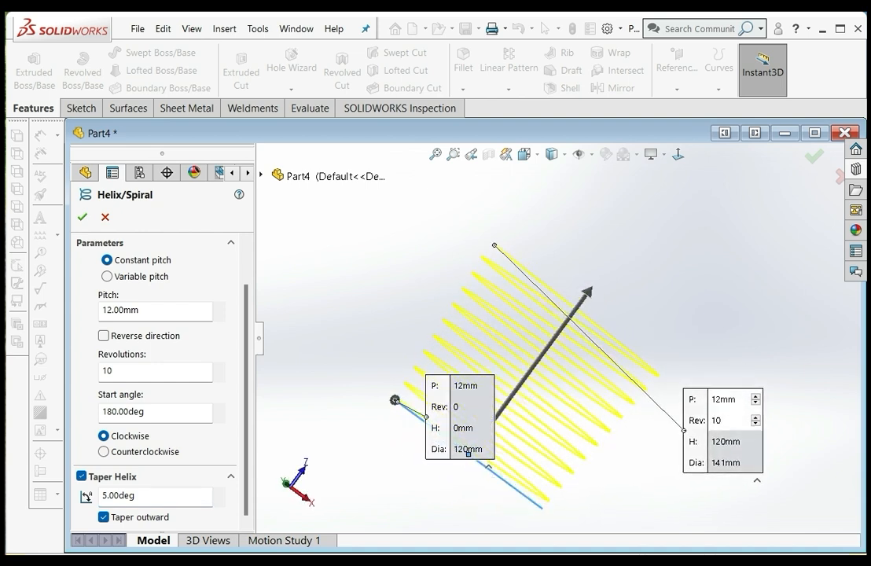
{"action": "double_click", "coordinate": [118, 497]}
{"action": "type", "text": "25"}
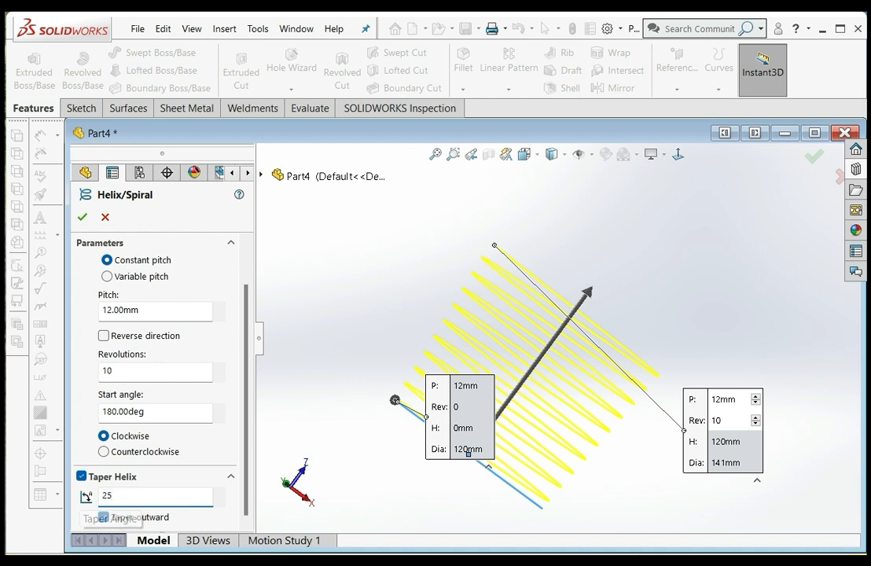
{"action": "key", "text": "Return"}
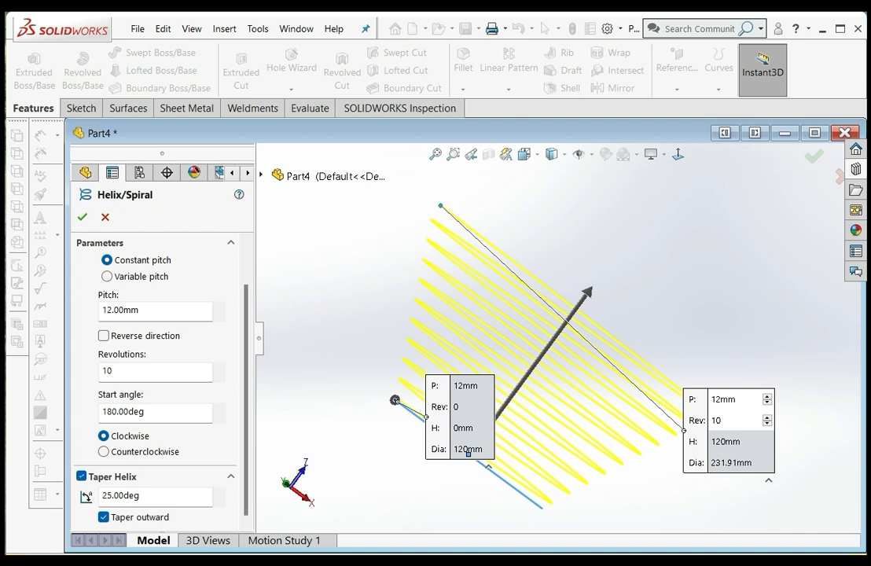
Try an inward taper for the helix and switch it back to outward
{"action": "middle_click_drag", "start_coordinate": [550, 315], "coordinate": [544, 290]}
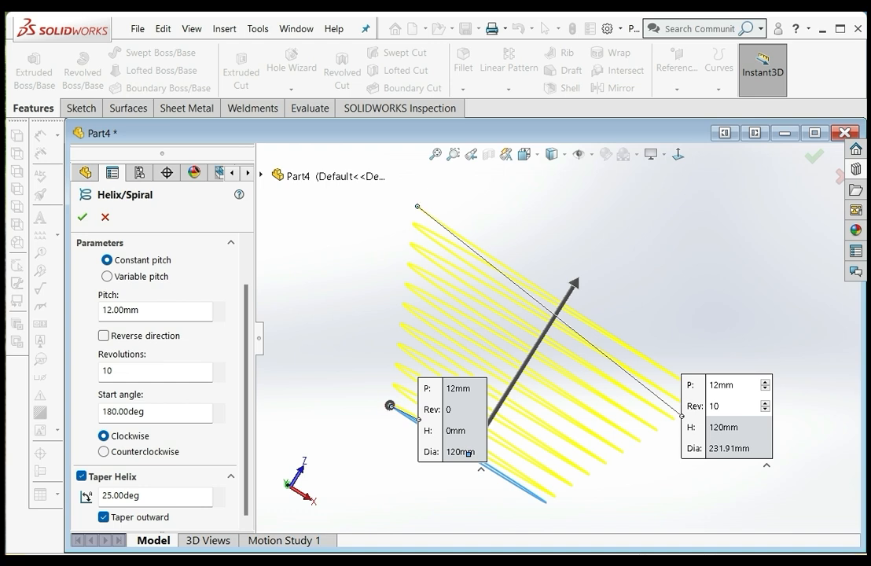
{"action": "middle_click_drag", "start_coordinate": [511, 315], "coordinate": [488, 347]}
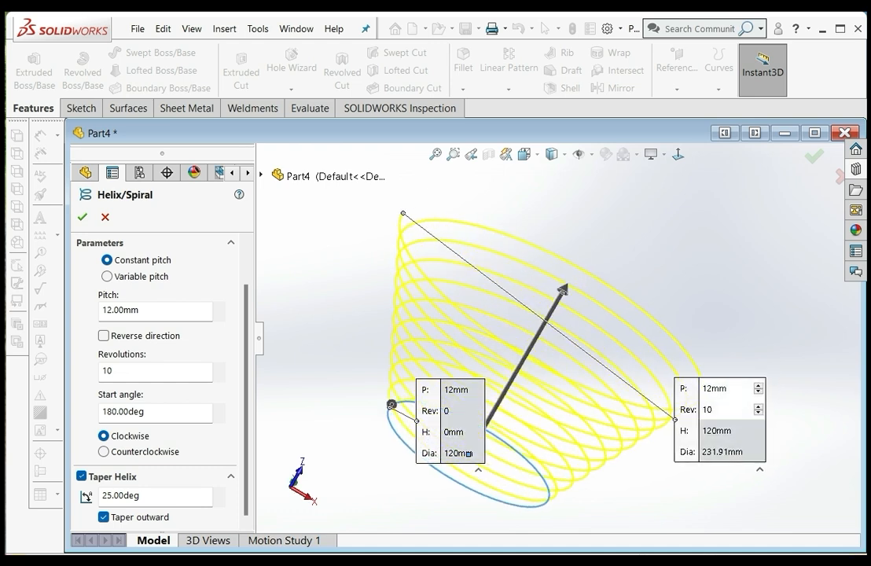
{"action": "left_click", "coordinate": [103, 516]}
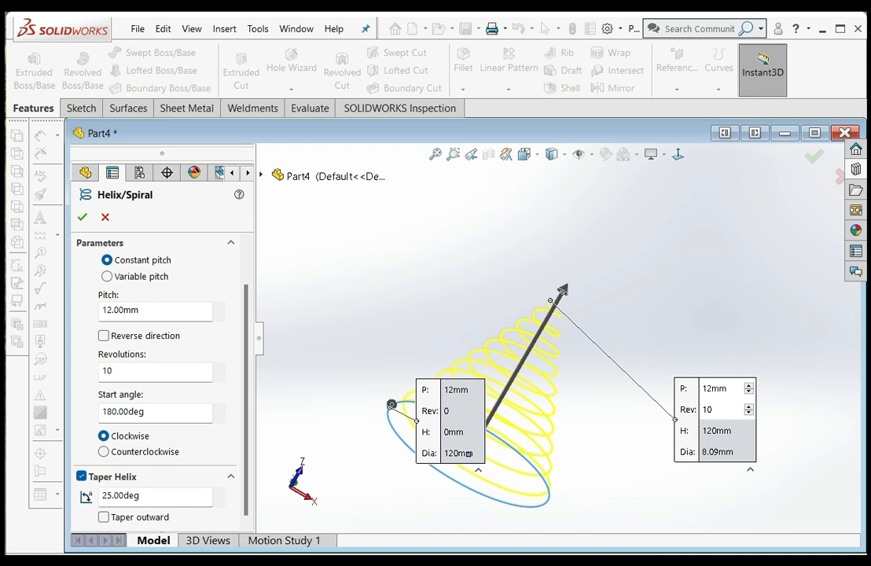
{"action": "left_click", "coordinate": [103, 517]}
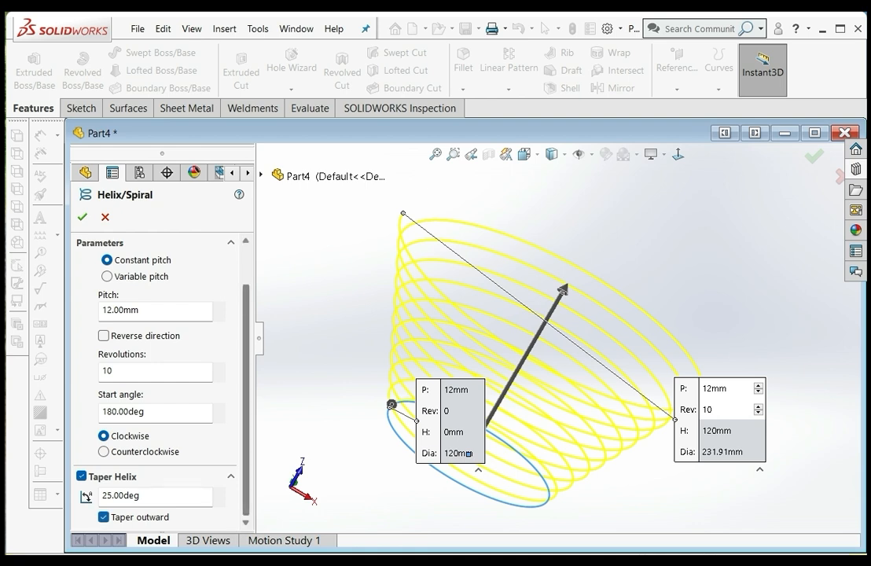
Define the tapered helix by Height and Revolution and create it
{"action": "scroll", "coordinate": [158, 378], "scroll_direction": "up", "scroll_amount": 2}
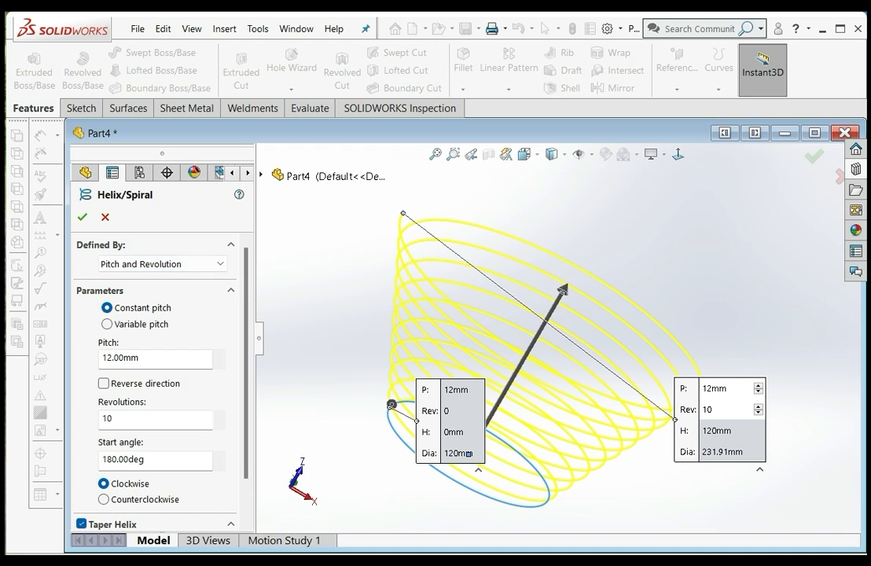
{"action": "left_click", "coordinate": [163, 264]}
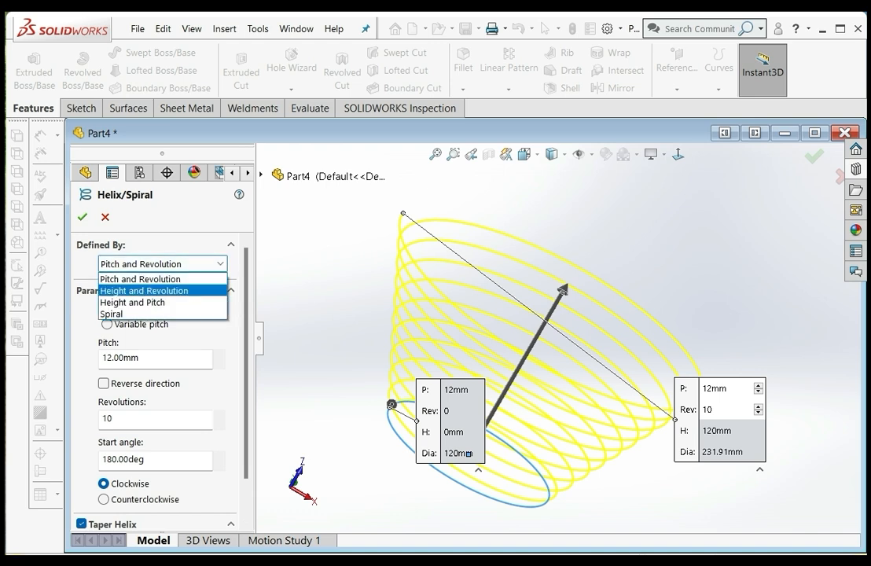
{"action": "left_click", "coordinate": [144, 291]}
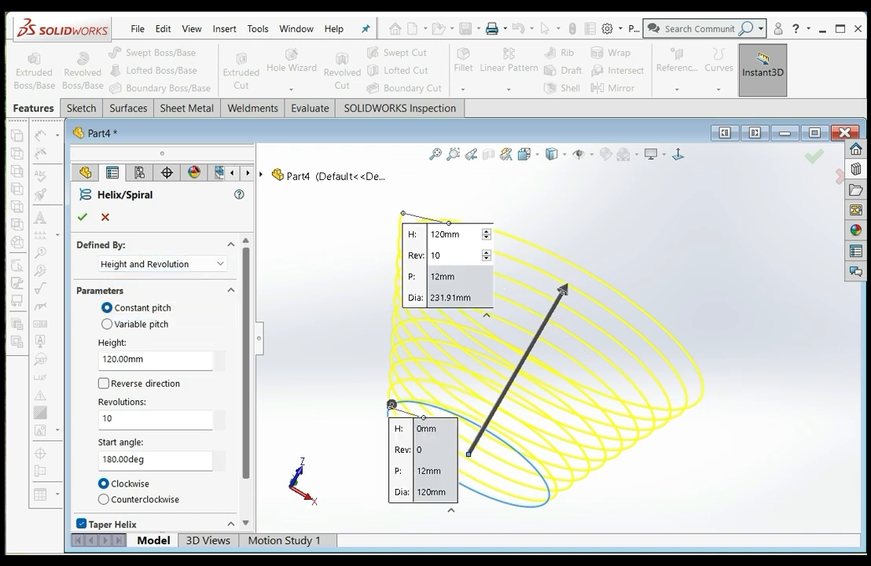
{"action": "scroll", "coordinate": [157, 353], "scroll_direction": "down", "scroll_amount": 2}
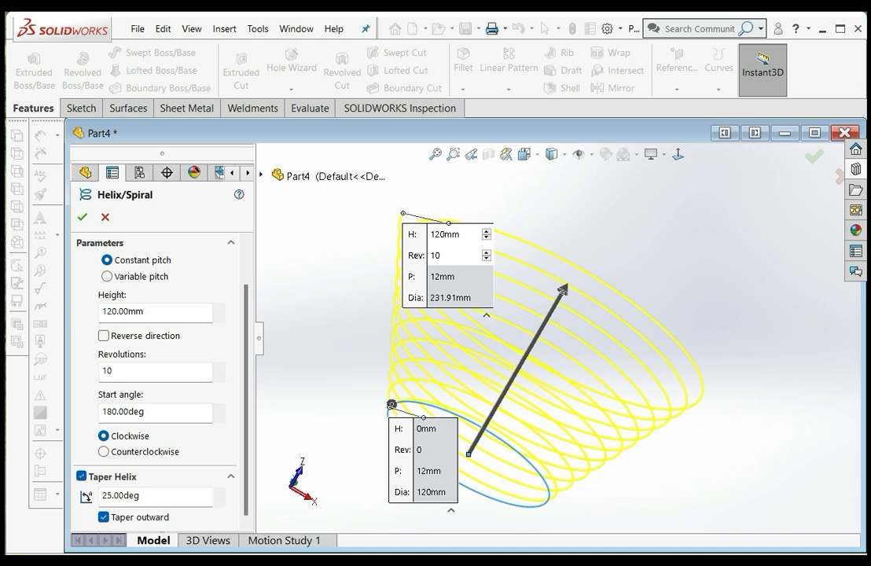
{"action": "scroll", "coordinate": [157, 354], "scroll_direction": "up", "scroll_amount": 2}
{"action": "left_click", "coordinate": [163, 263]}
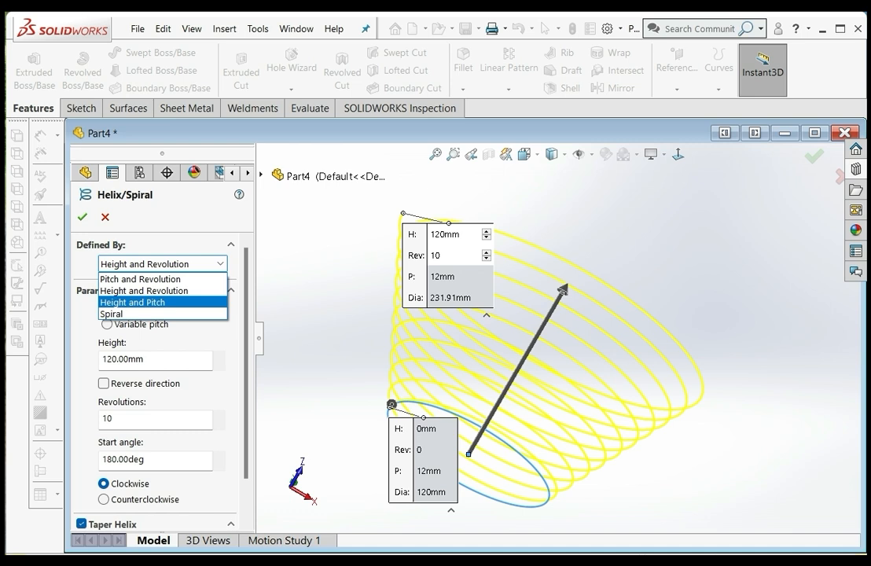
{"action": "left_click", "coordinate": [219, 264]}
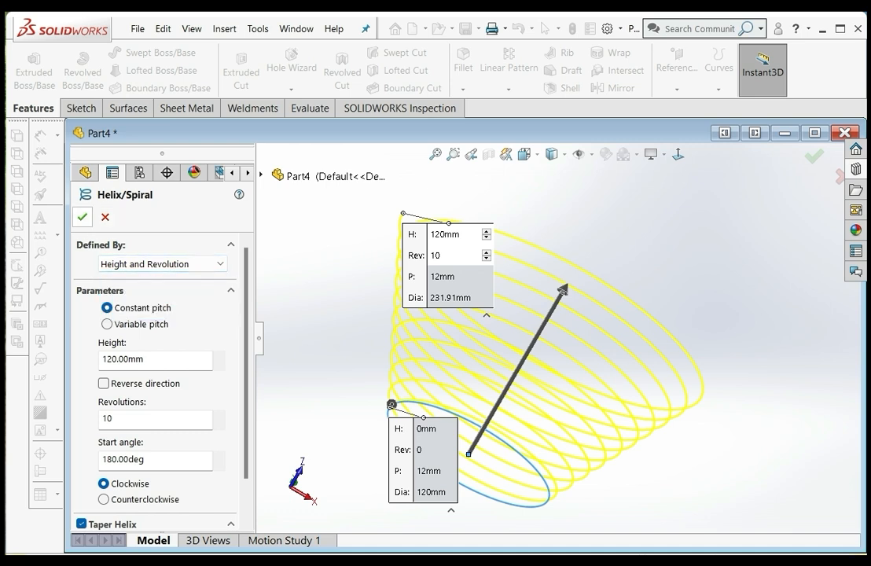
{"action": "left_click", "coordinate": [82, 218]}
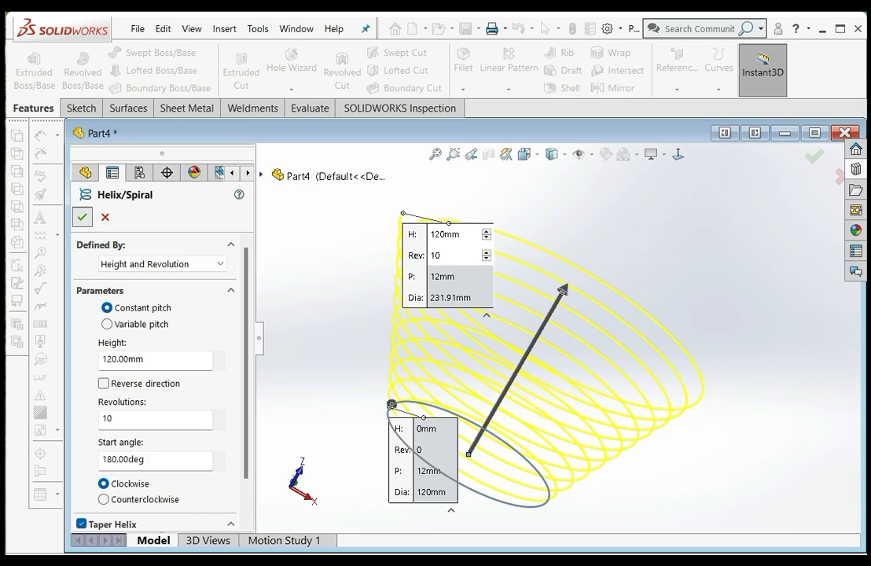
Sweep a circular profile with a 10 mm diameter along the tapered helix
{"action": "middle_click_drag", "start_coordinate": [550, 315], "coordinate": [472, 453]}
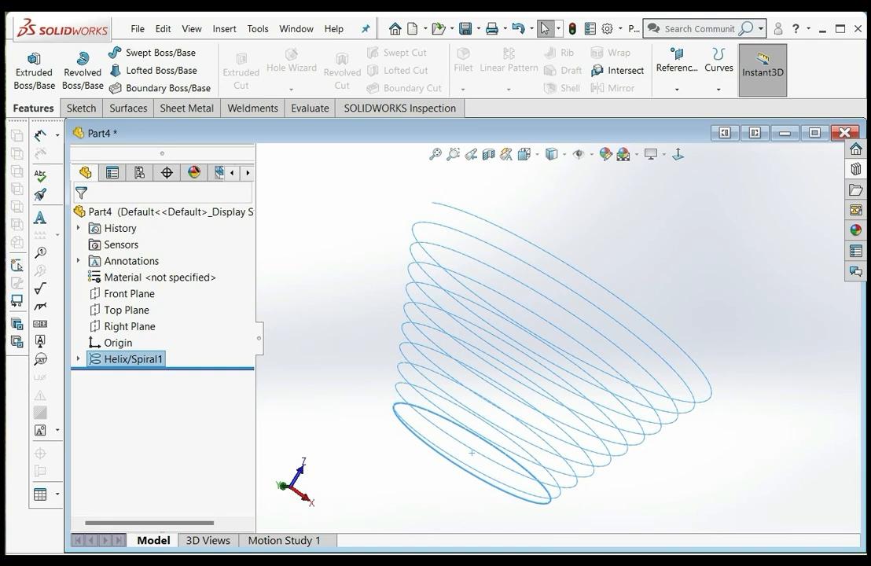
{"action": "left_click", "coordinate": [158, 53]}
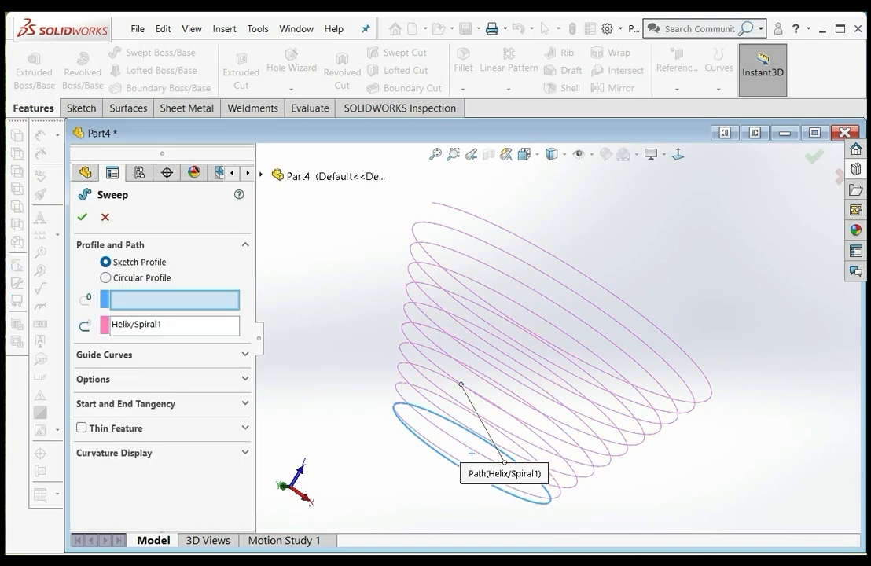
{"action": "left_click", "coordinate": [107, 277]}
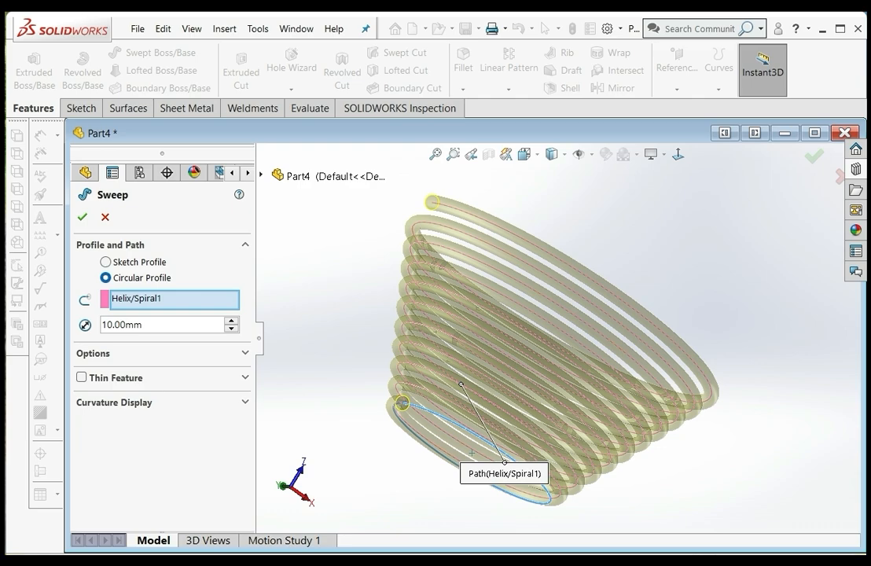
{"action": "middle_click_drag", "start_coordinate": [472, 453], "coordinate": [456, 503]}
{"action": "middle_click_drag", "start_coordinate": [437, 412], "coordinate": [373, 390]}
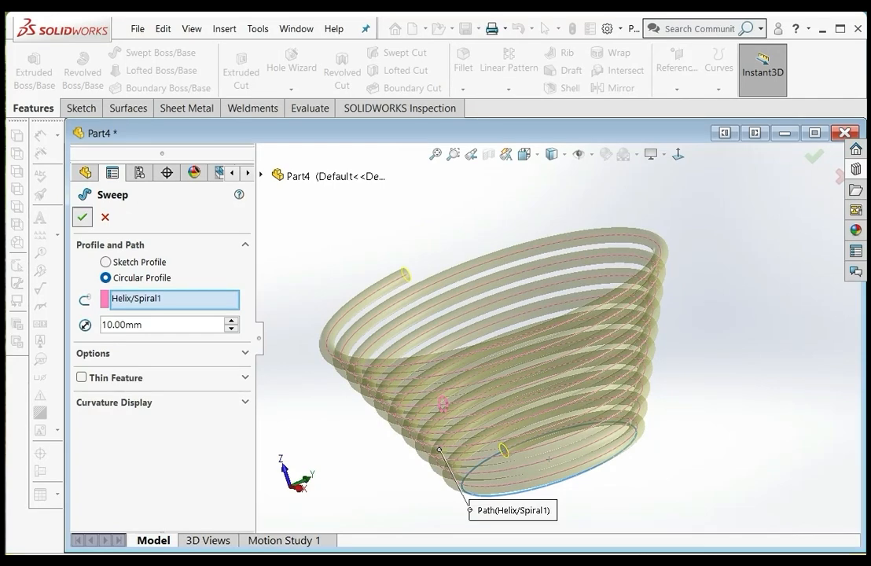
{"action": "left_click", "coordinate": [82, 217]}
{"action": "middle_click_drag", "start_coordinate": [443, 405], "coordinate": [622, 315]}
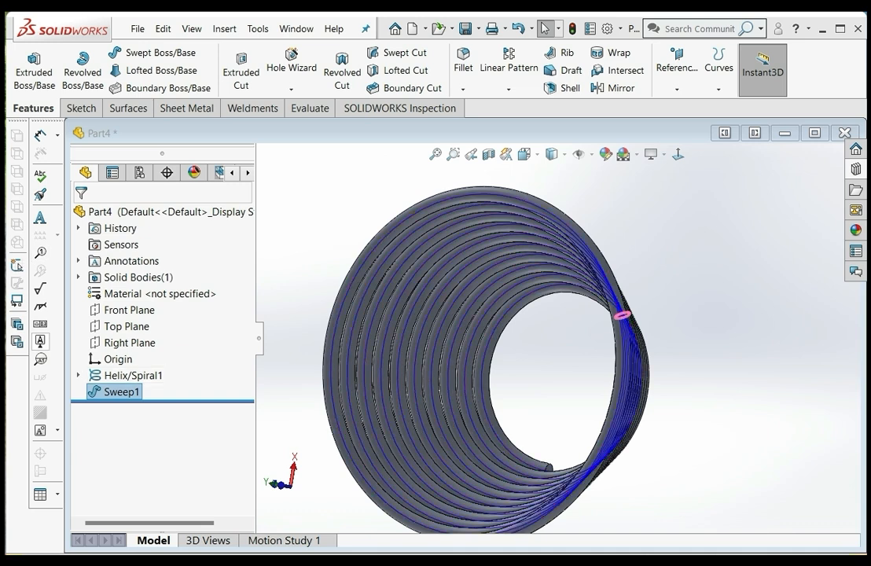
Delete the sweep feature from the part, keeping the helix
{"action": "right_click", "coordinate": [122, 392]}
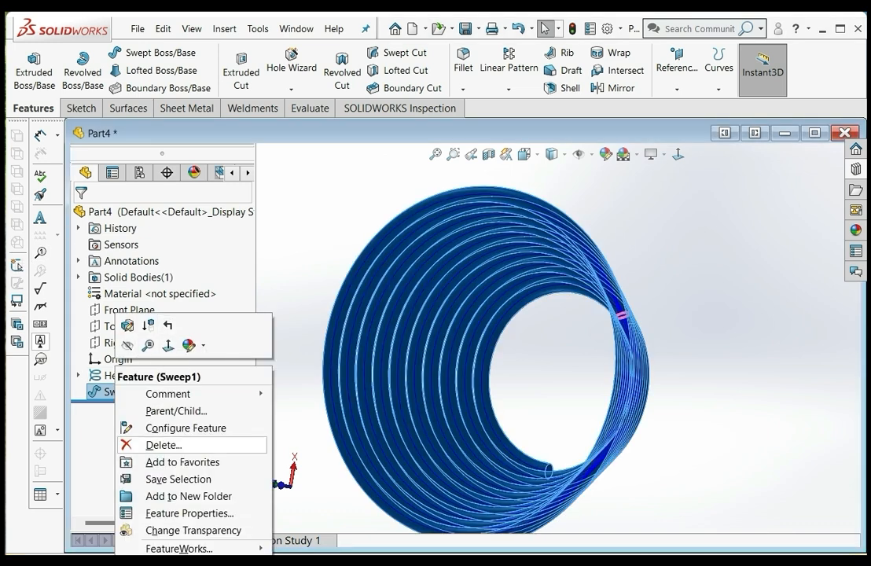
{"action": "left_click", "coordinate": [161, 444]}
{"action": "key", "text": "Return"}
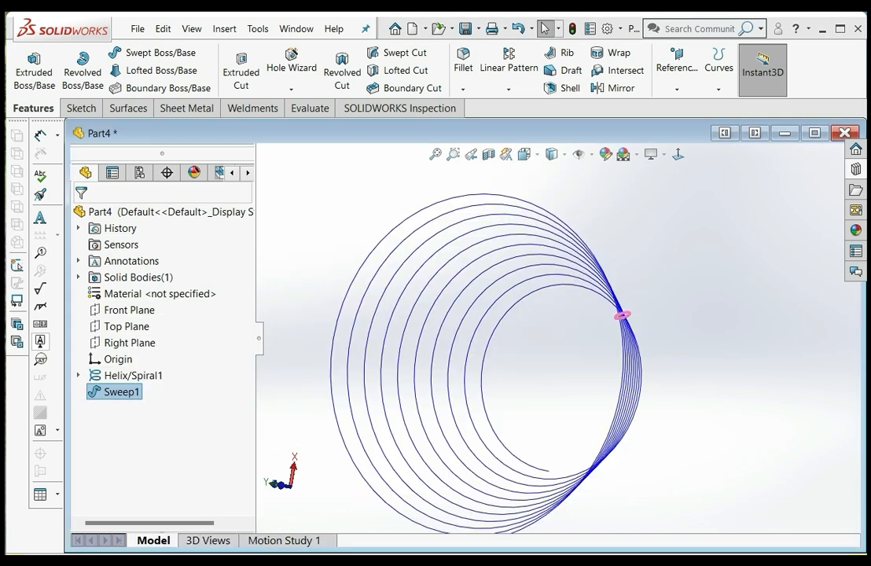
Reopen the tapered helix's definition for editing and switch it from constant to variable pitch
{"action": "right_click", "coordinate": [145, 360]}
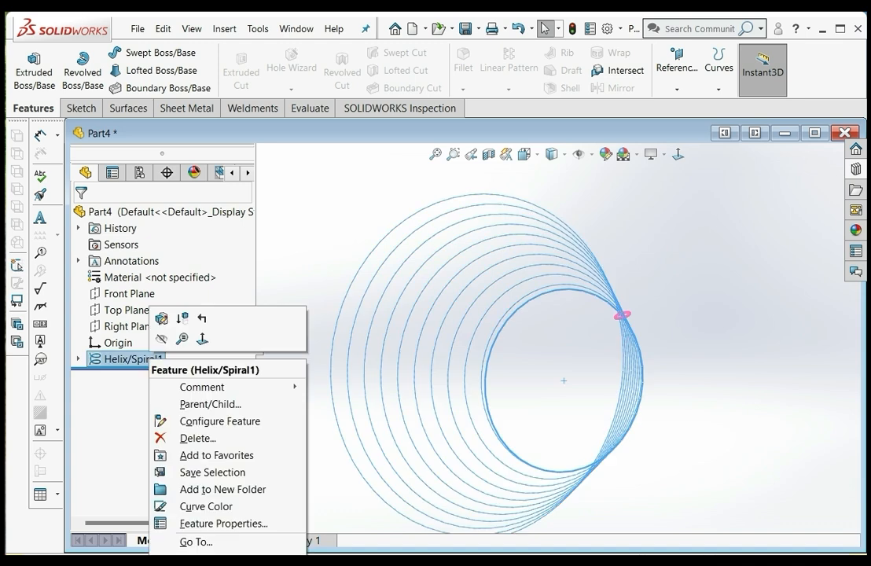
{"action": "left_click", "coordinate": [161, 319]}
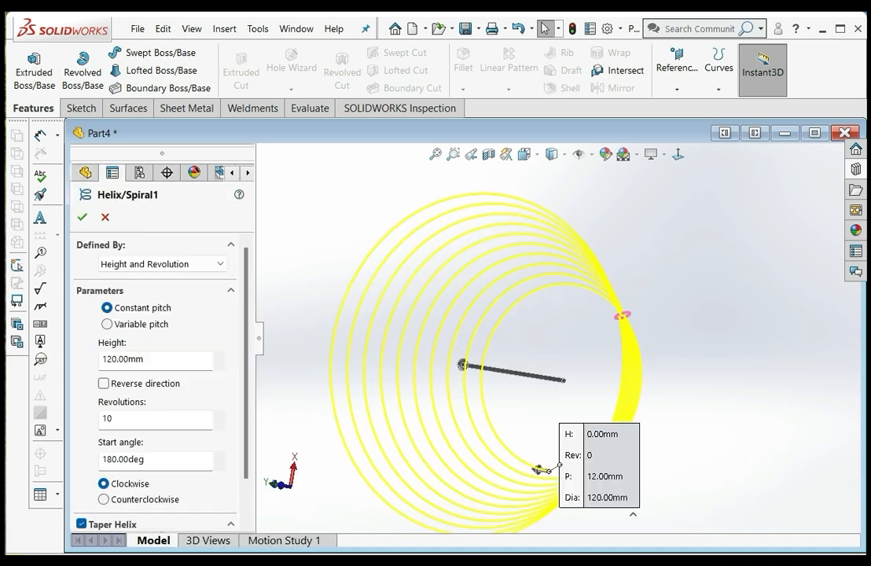
{"action": "left_click", "coordinate": [677, 154]}
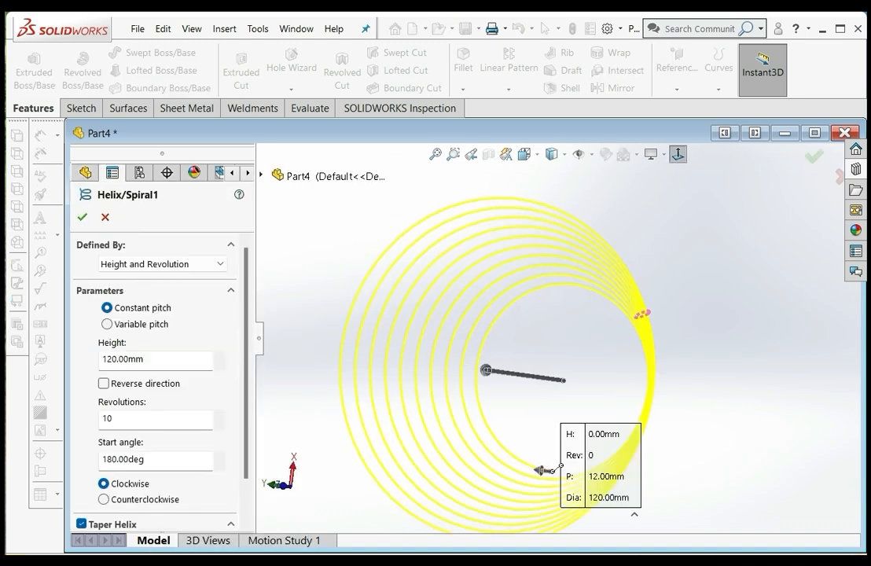
{"action": "middle_click_drag", "start_coordinate": [582, 346], "coordinate": [712, 252]}
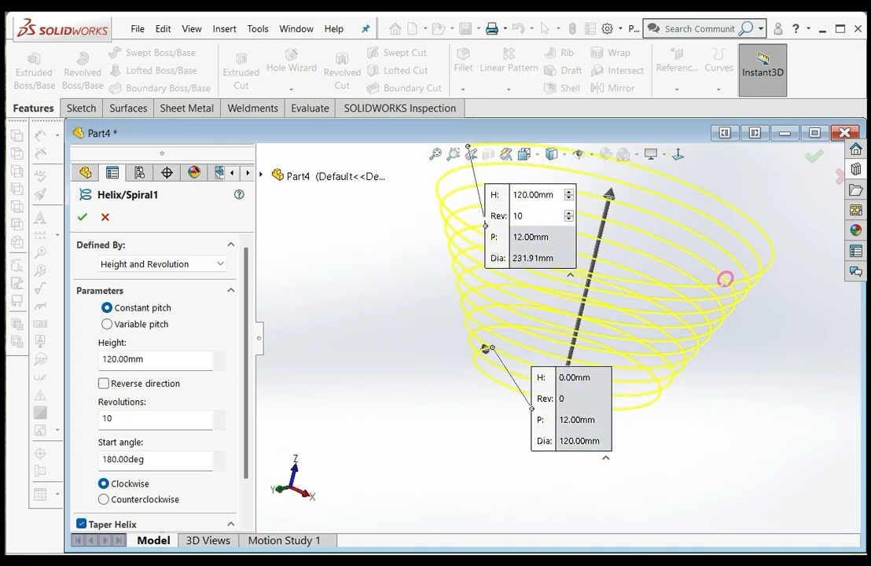
{"action": "left_click", "coordinate": [108, 324]}
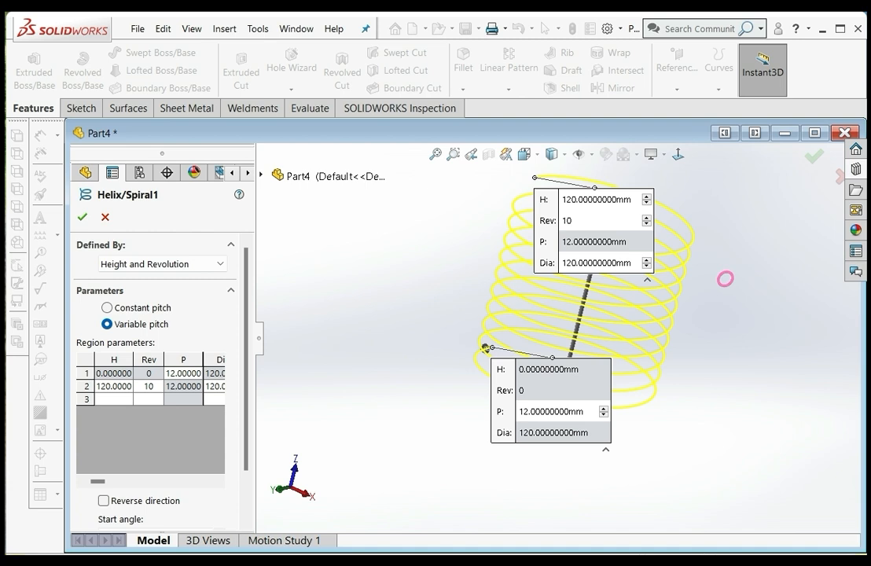
Set the helix's second region to a height of 80 mm and 3 revolutions
{"action": "left_click", "coordinate": [114, 387]}
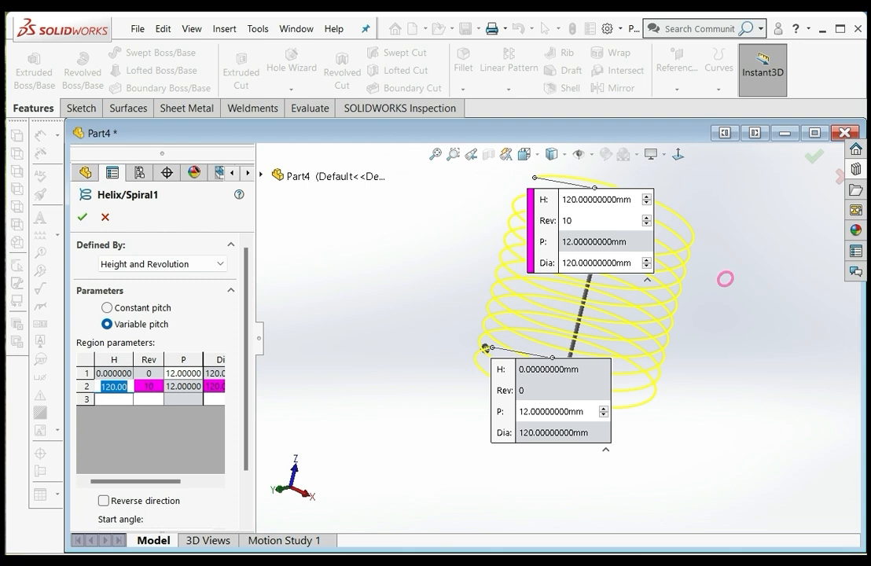
{"action": "type", "text": "80"}
{"action": "key", "text": "Return"}
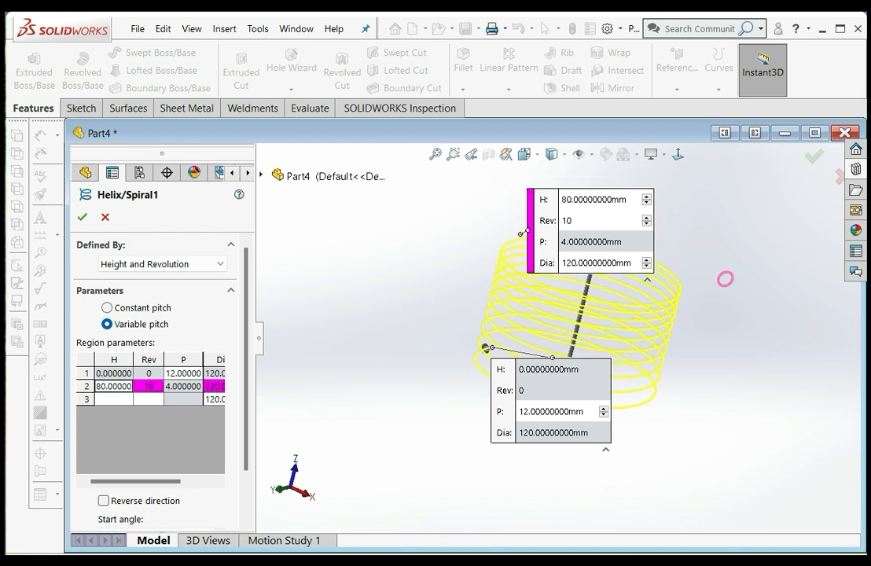
{"action": "key", "text": "Tab"}
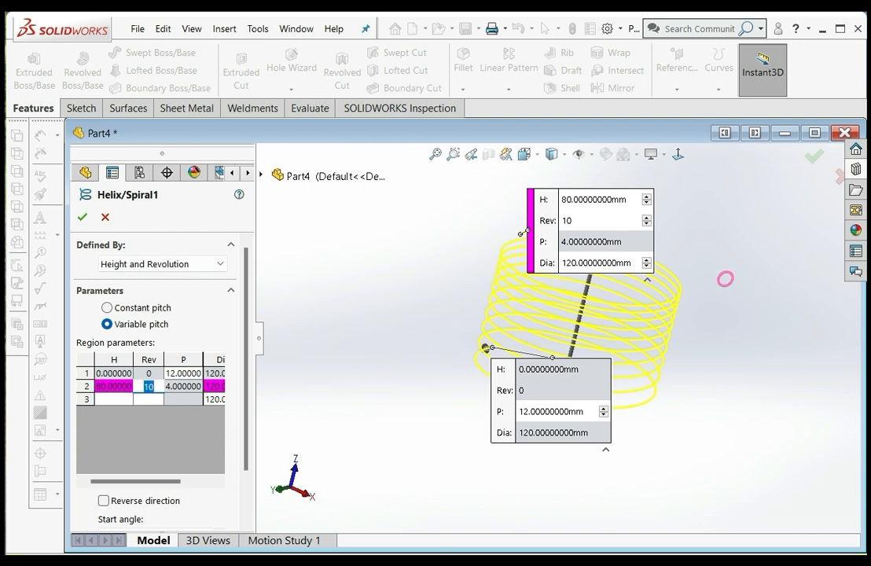
{"action": "type", "text": "3"}
{"action": "key", "text": "Return"}
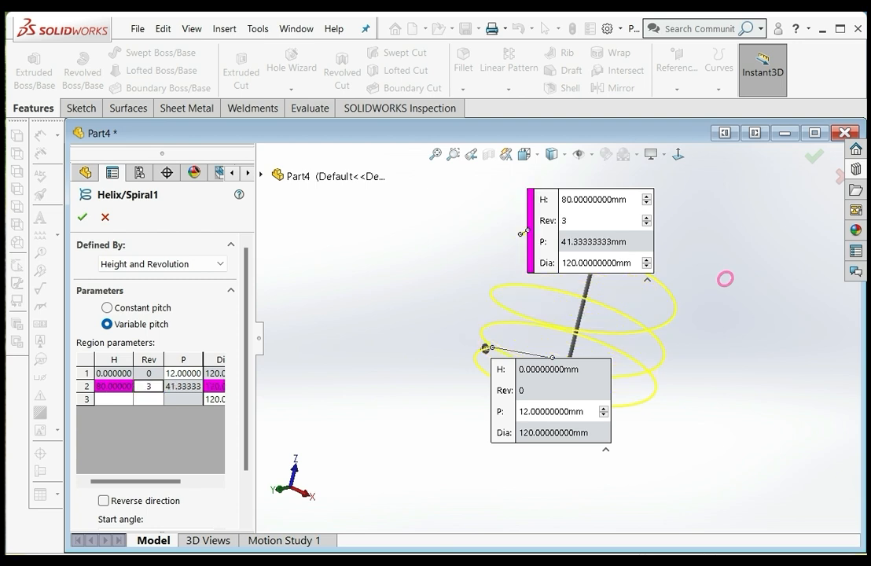
Add a third region to the variable-pitch helix with a height of 200 mm and 5 revolutions
{"action": "middle_click_drag", "start_coordinate": [551, 330], "coordinate": [621, 346]}
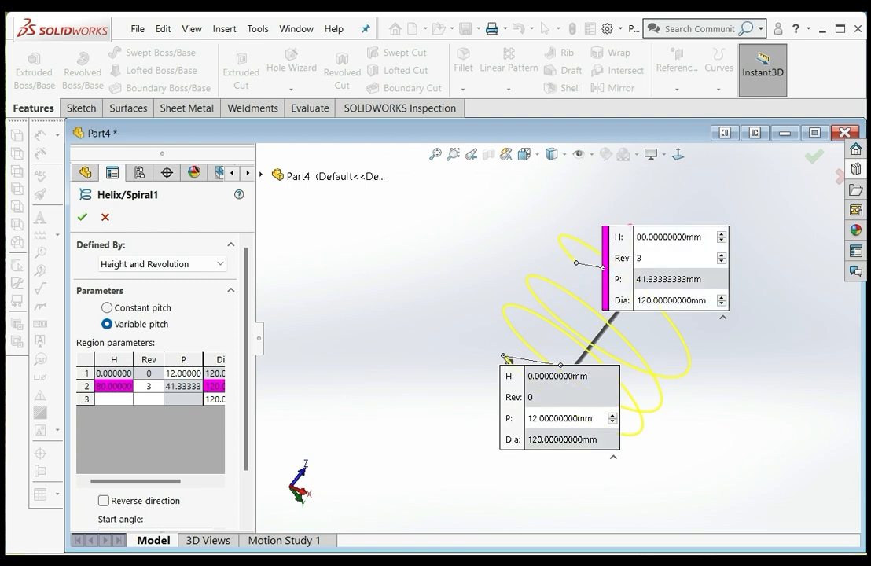
{"action": "left_click", "coordinate": [114, 399]}
{"action": "type", "text": "200"}
{"action": "left_click", "coordinate": [148, 399]}
{"action": "type", "text": "5"}
{"action": "key", "text": "Tab"}
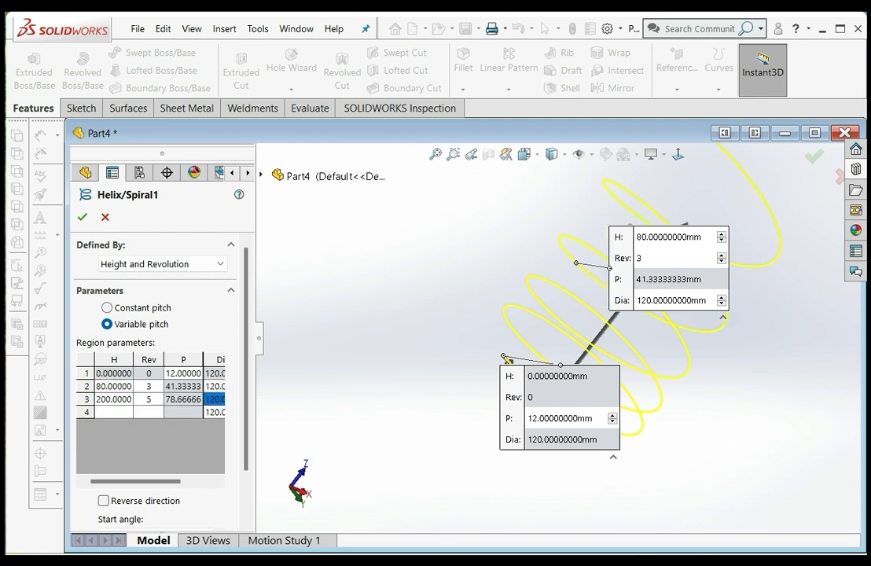
Spread the three region callouts around the helix preview so they no longer cover the curve
{"action": "scroll", "coordinate": [556, 337], "scroll_direction": "up", "scroll_amount": 5}
{"action": "middle_click_drag", "start_coordinate": [531, 285], "coordinate": [607, 334]}
{"action": "left_click_drag", "start_coordinate": [659, 338], "coordinate": [706, 310]}
{"action": "left_click_drag", "start_coordinate": [578, 398], "coordinate": [505, 480]}
{"action": "left_click_drag", "start_coordinate": [652, 401], "coordinate": [409, 193]}
{"action": "scroll", "coordinate": [671, 295], "scroll_direction": "down", "scroll_amount": 3}
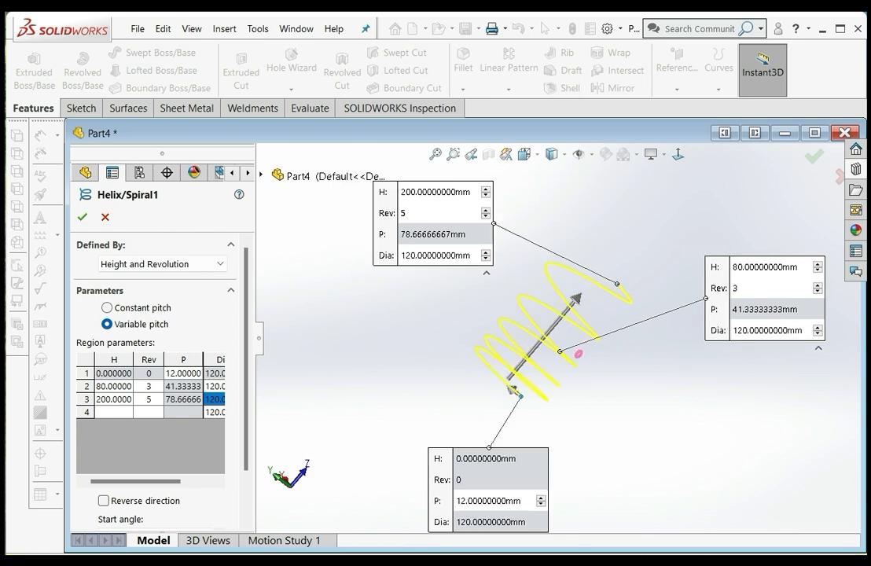
Open the height and revolution values in the second region's callout for editing
{"action": "left_click", "coordinate": [766, 267]}
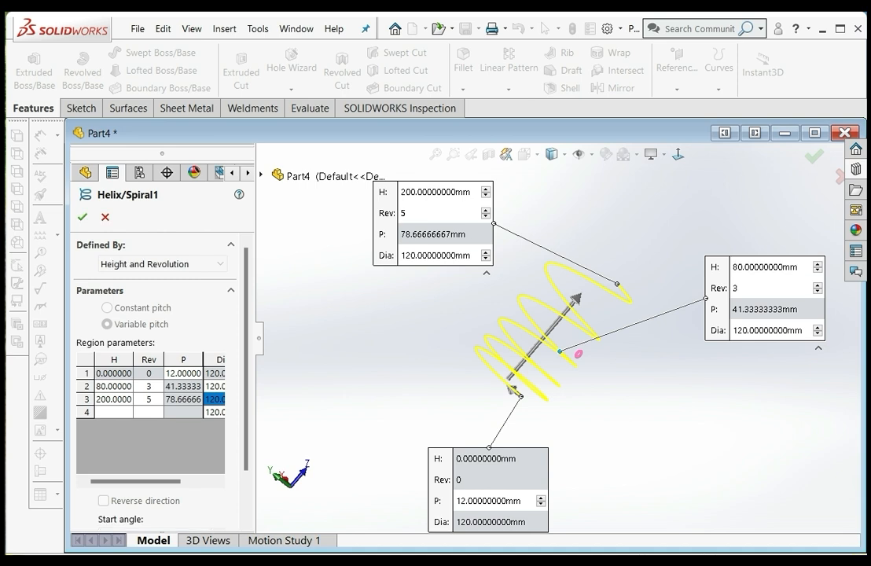
{"action": "key", "text": "Tab"}
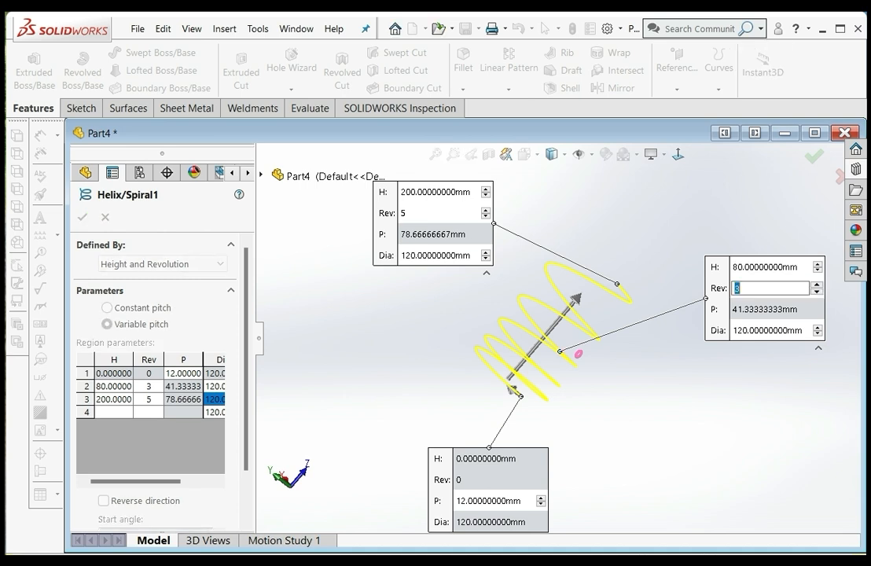
{"action": "key", "text": "Return"}
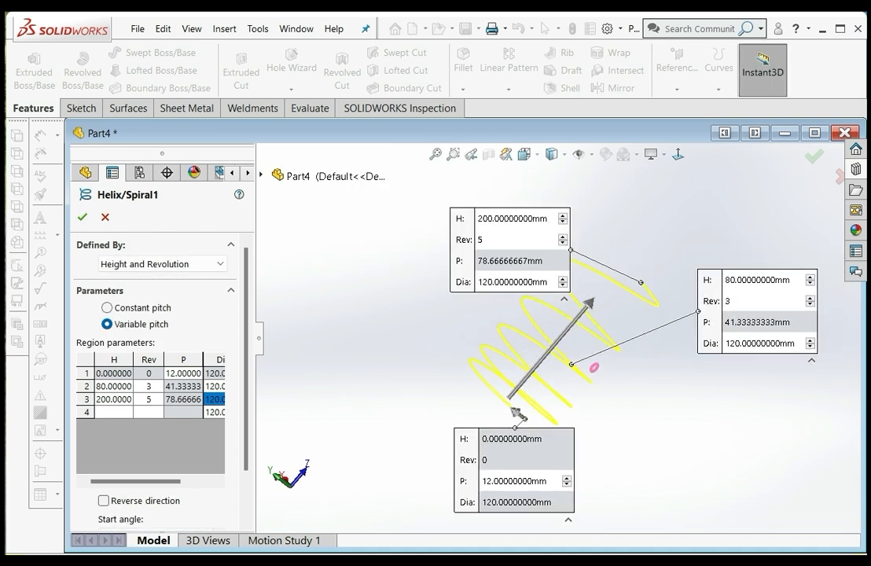